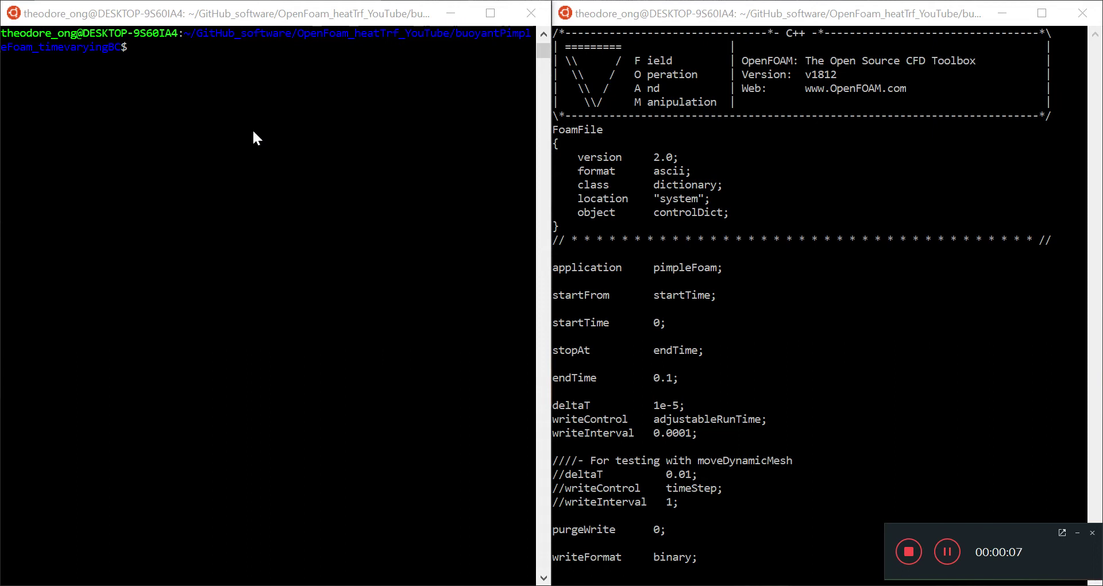
- Focus the left terminal to list the buoyantPimpleFoam case folders
click(260, 51)
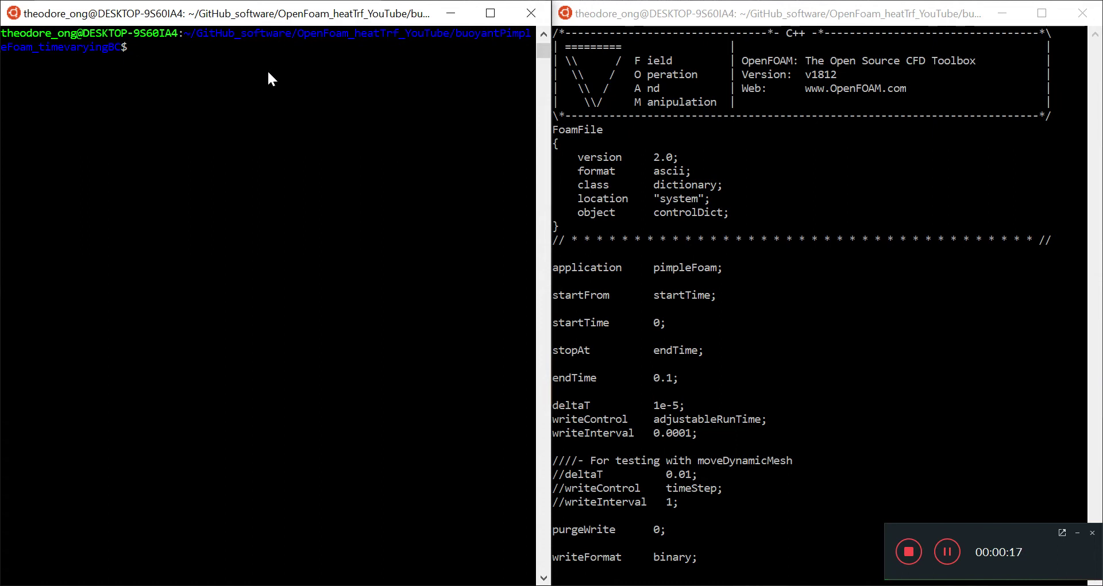
- List the buoyantPimpleFoam directory and enter the timevaryingCavityFoam case folder
text(l)
key(Return)
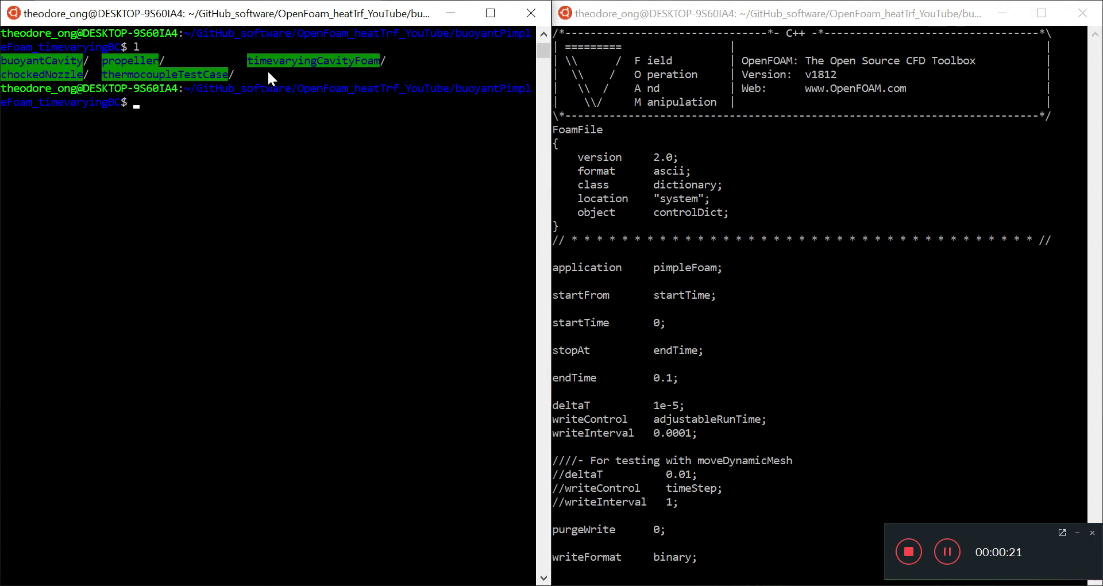
text(cd ti)
key(Tab)
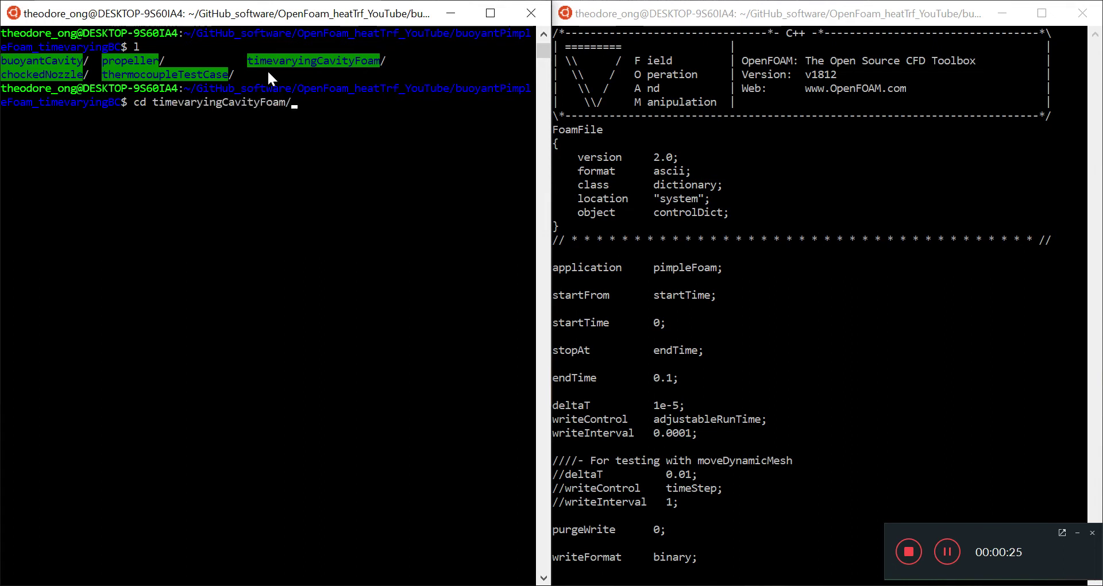
key(Return)
- List the case folder's contents and start opening log.buoyantPimpleFoam in vi
text(la)
key(Return)
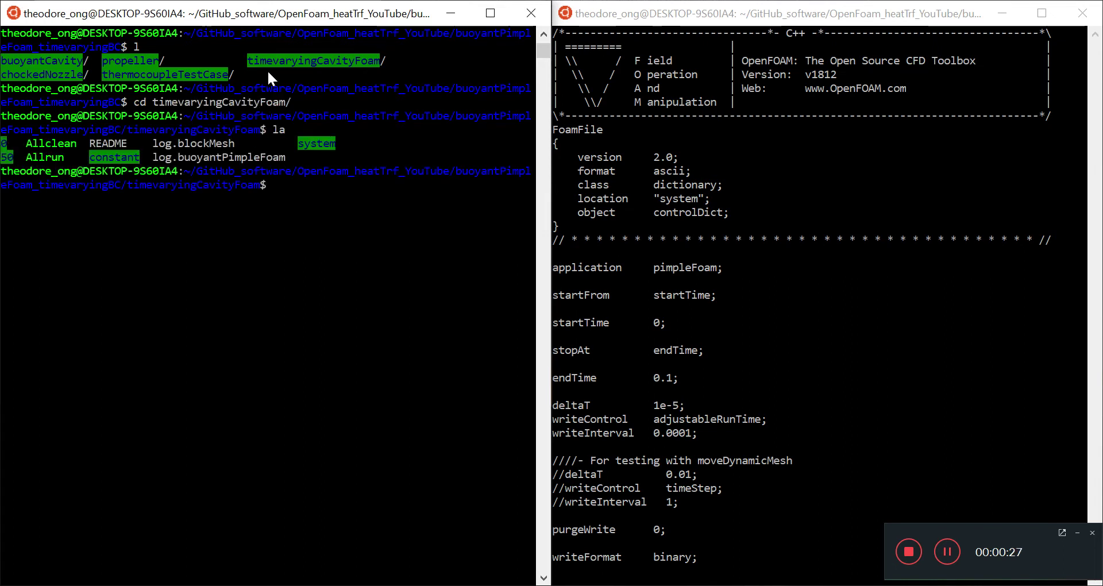
text(vi log.bu)
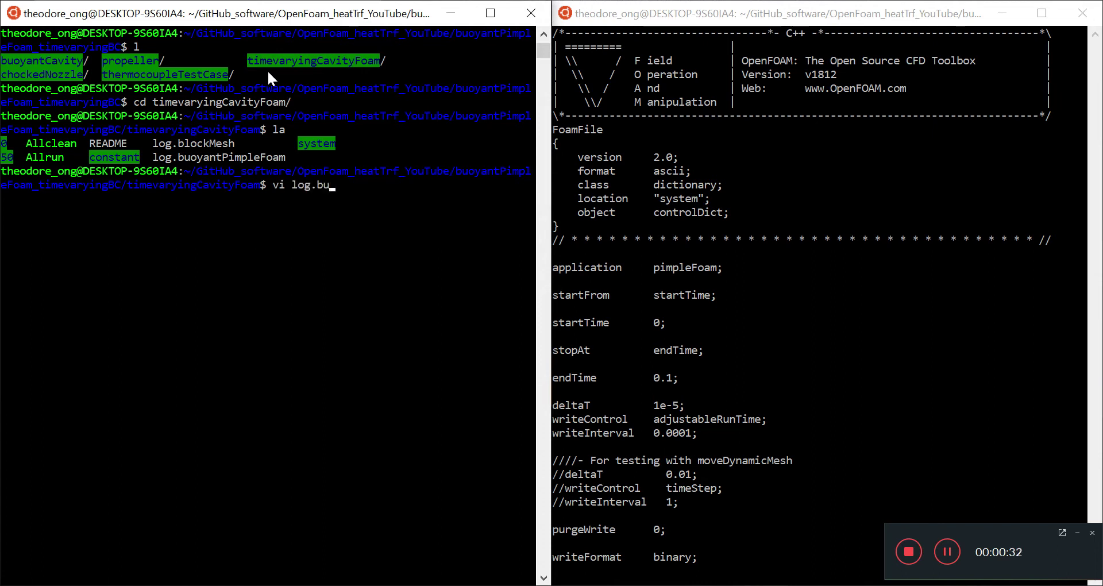
key(Tab)
key(Return)
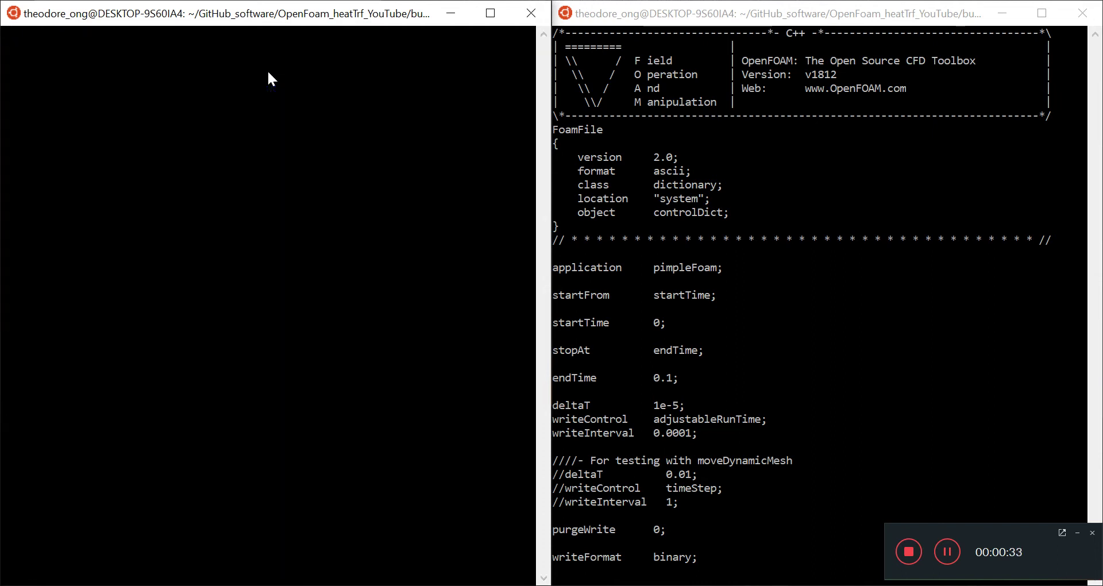
scroll(268, 70, down, 7)
scroll(268, 71, up, 8)
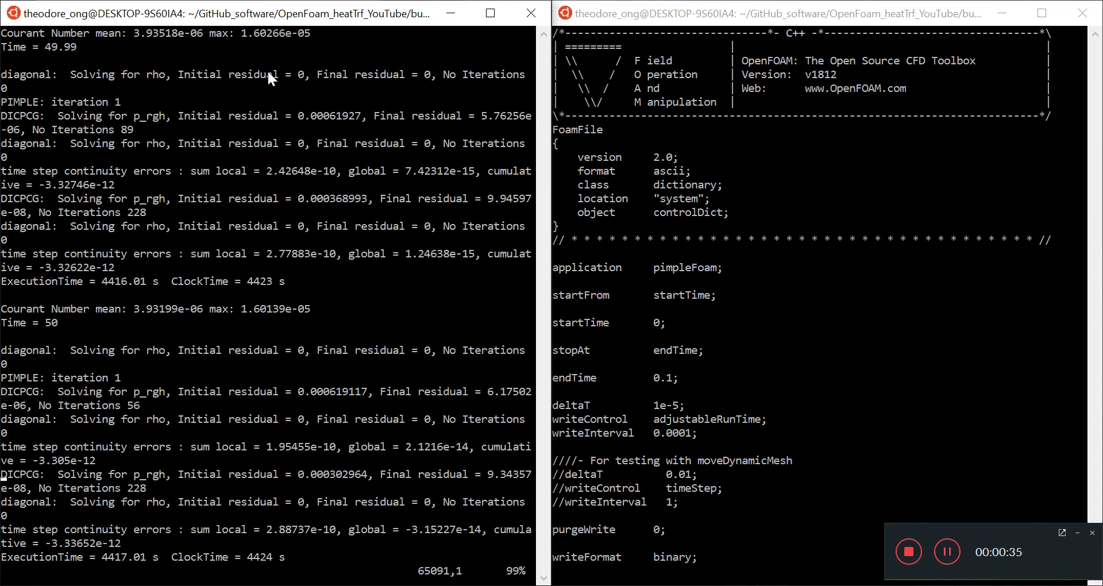
scroll(267, 70, down, 1)
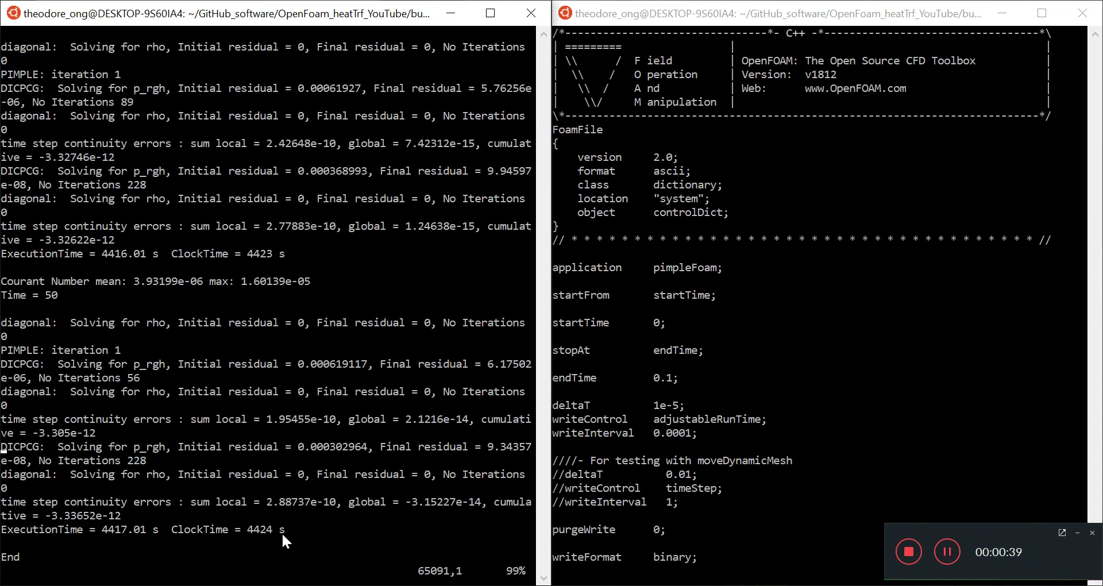
drag(281, 532, 106, 526)
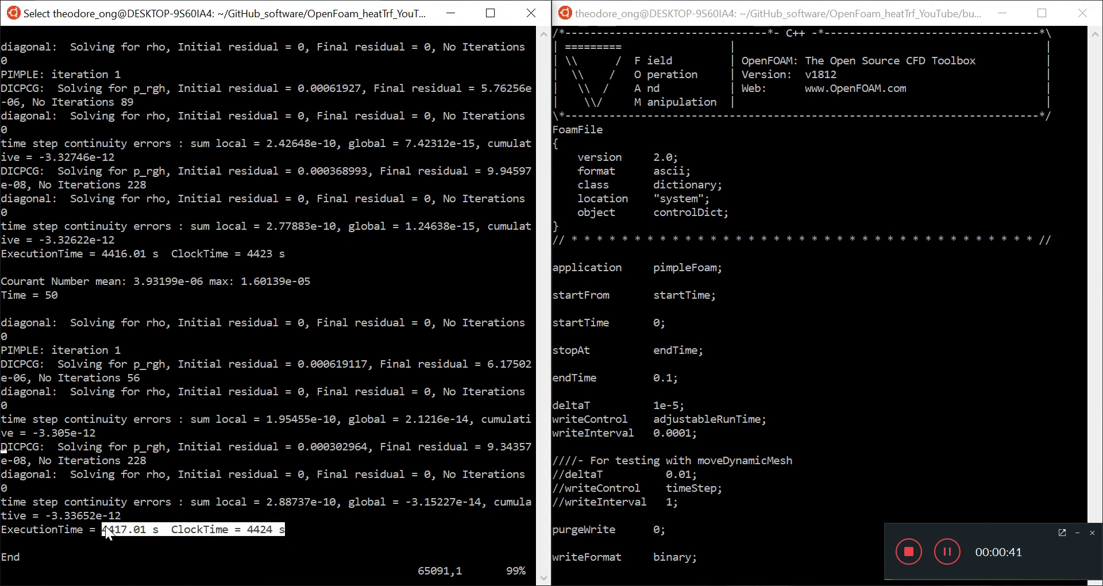
click(117, 529)
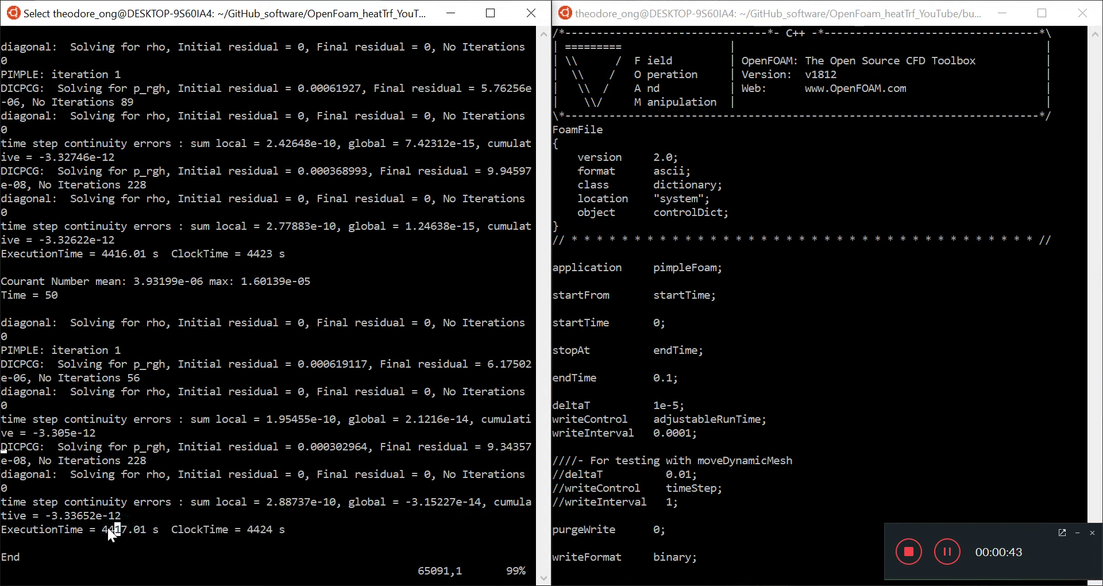
drag(108, 528, 153, 528)
click(198, 447)
drag(310, 281, 3, 283)
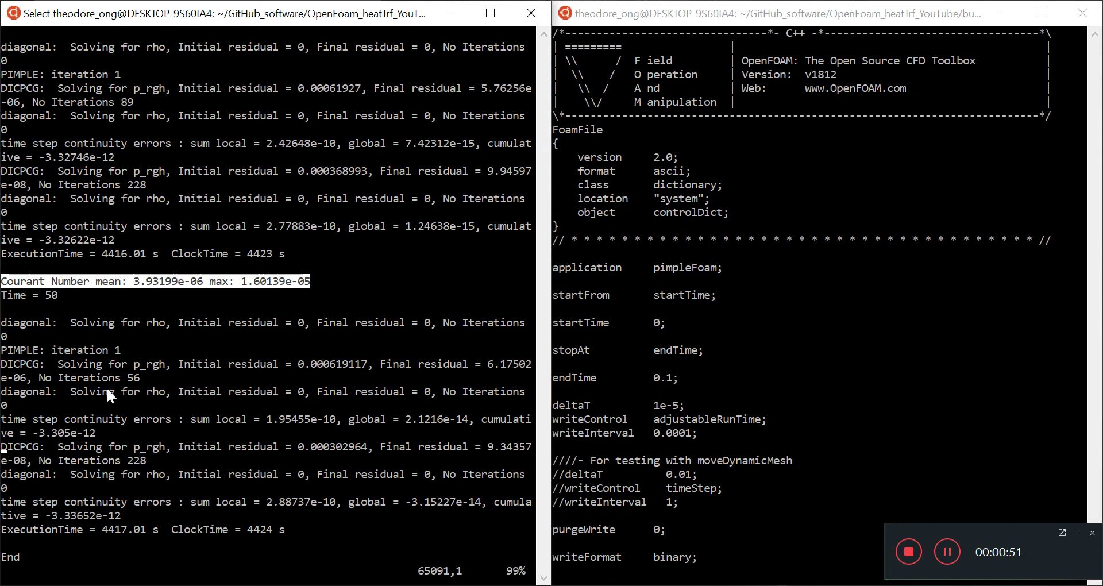
click(121, 395)
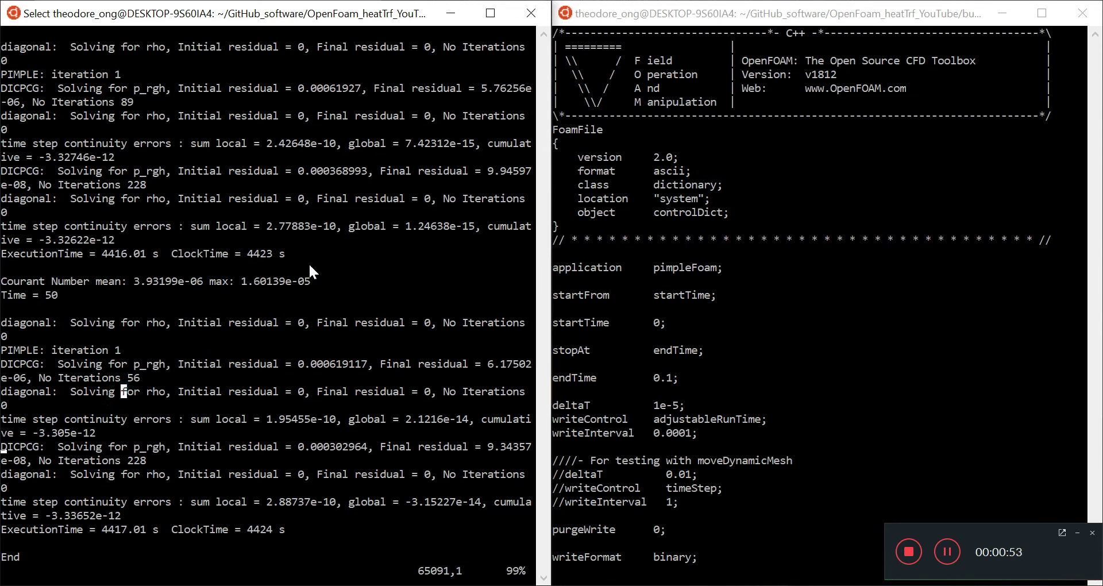
drag(313, 266, 10, 285)
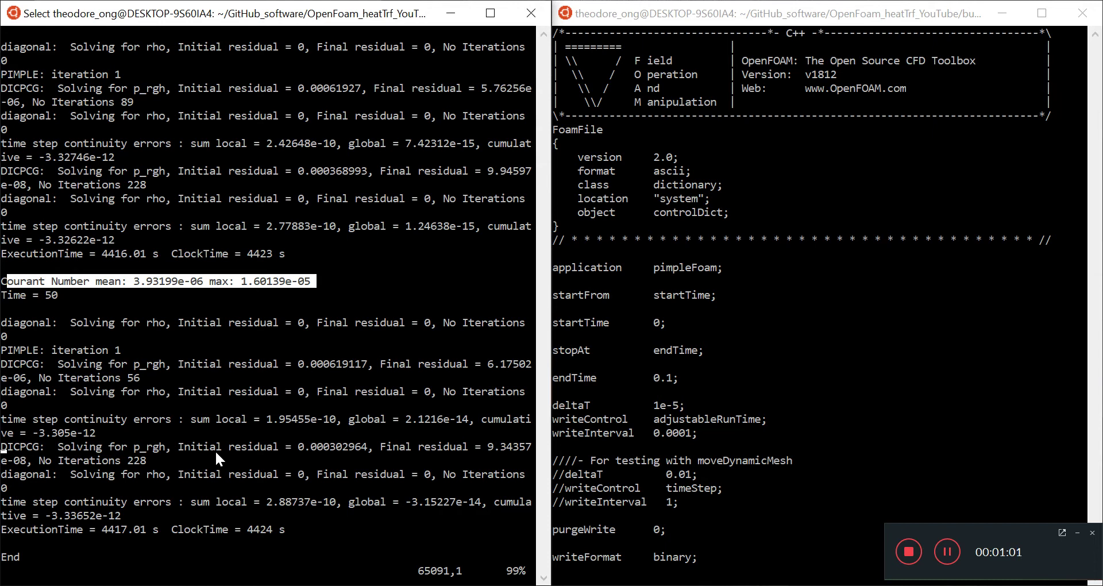
click(211, 322)
drag(307, 280, 2, 283)
click(407, 270)
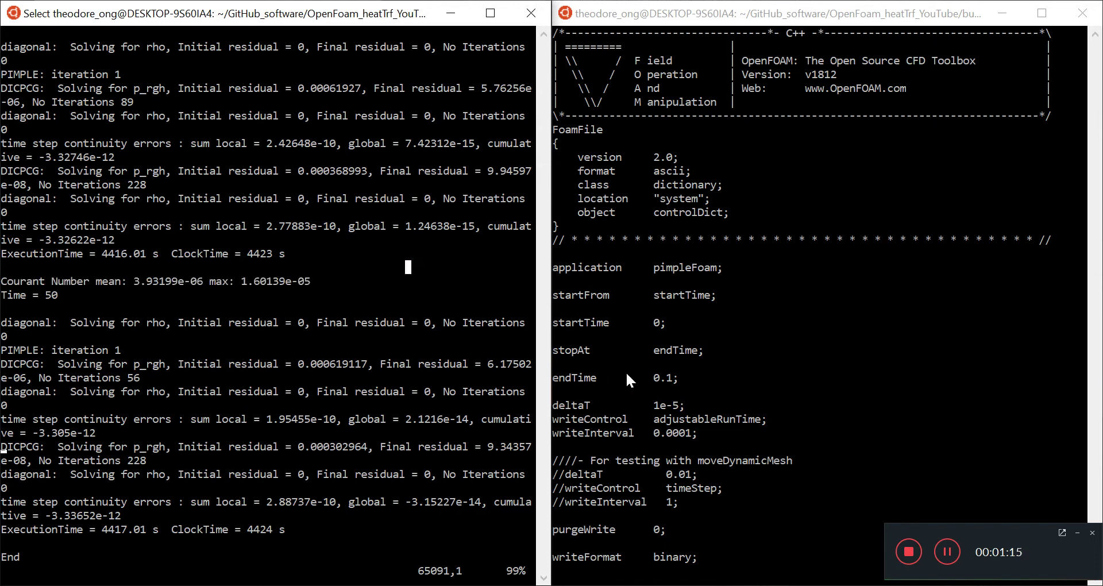
- Quit vi on the solver log, returning to the timevaryingCavityFoam shell prompt
key(Escape)
text(:q)
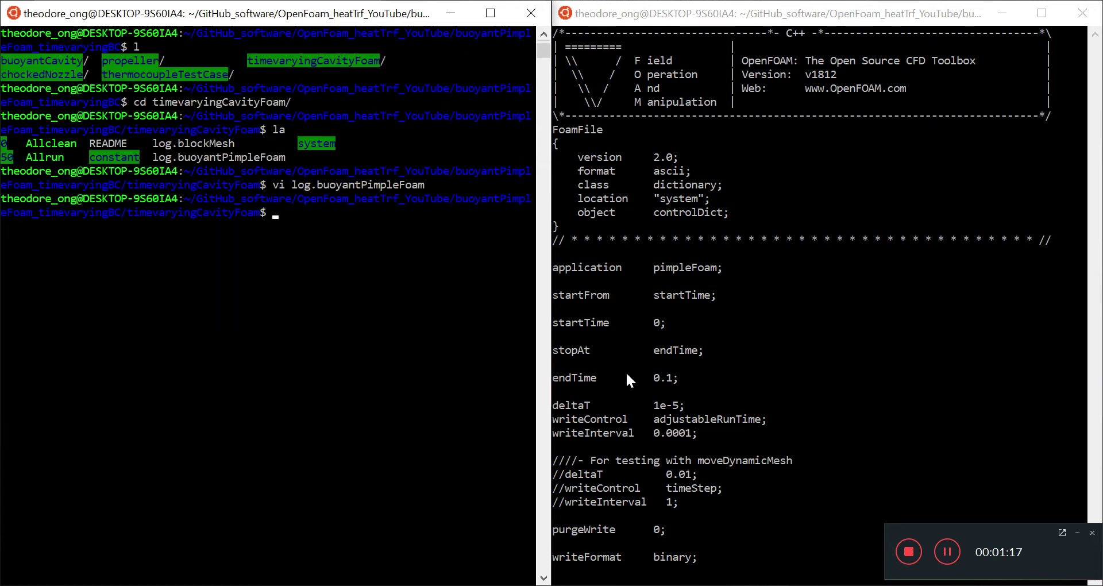
key(Return)
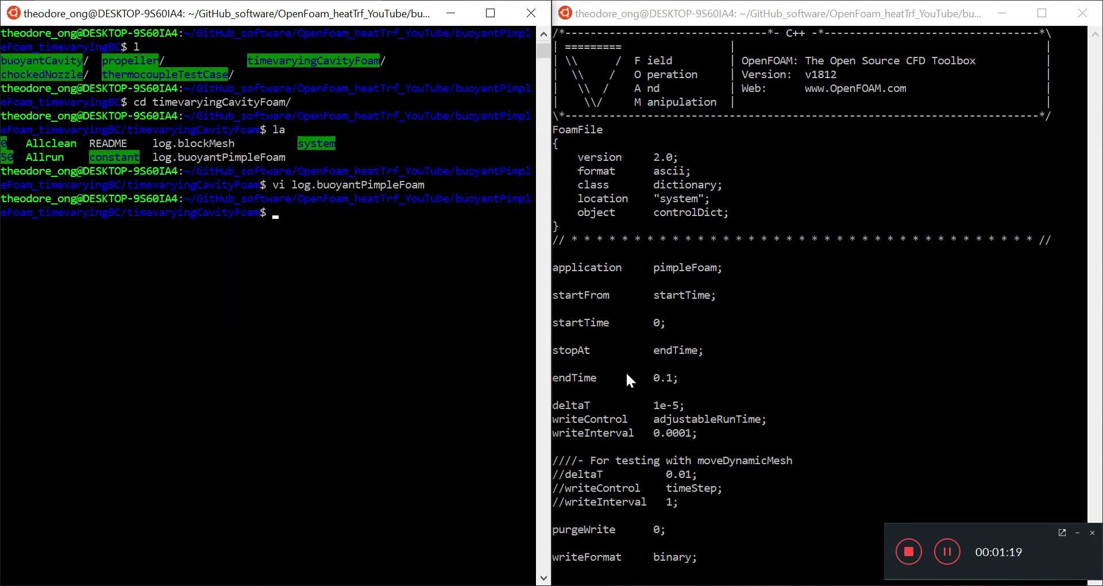
- Move to the maxCo setting in the controlDict editor window
click(690, 381)
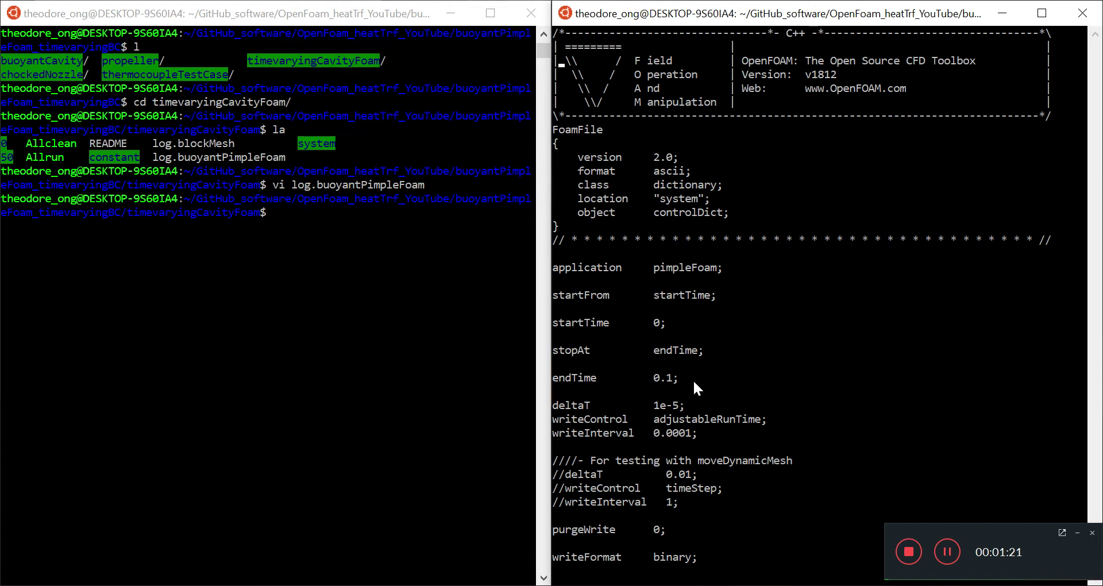
key(Down)
key(Down)
key(Down)
key(Down)
key(Down)
key(Down)
key(Down)
key(Down)
key(Down)
key(Down)
key(Down)
key(Down)
key(Down)
key(Down)
key(Down)
key(Down)
key(Down)
key(Down)
key(Down)
key(Down)
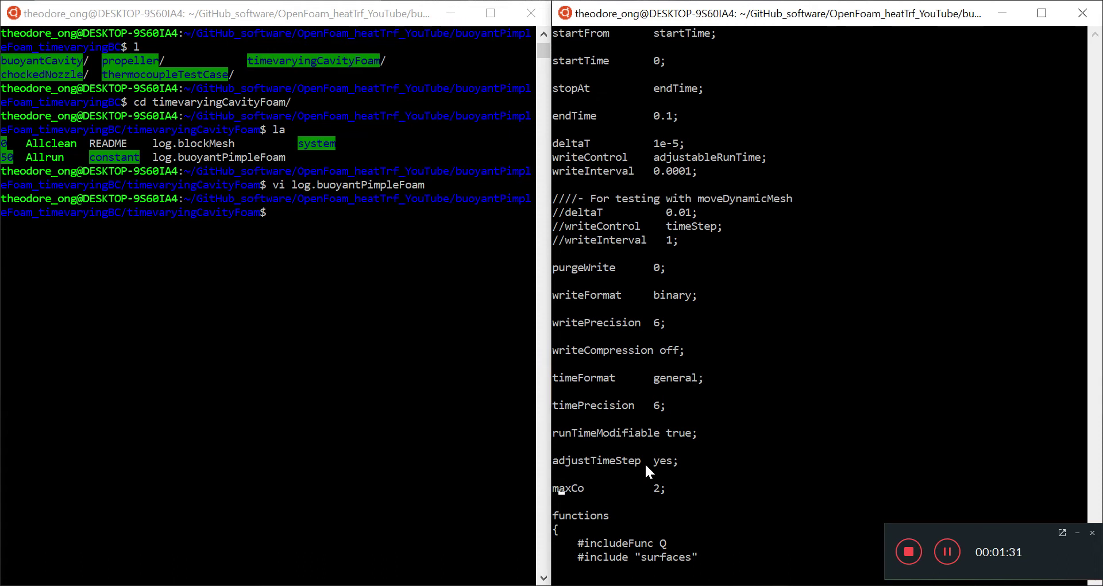
click(701, 295)
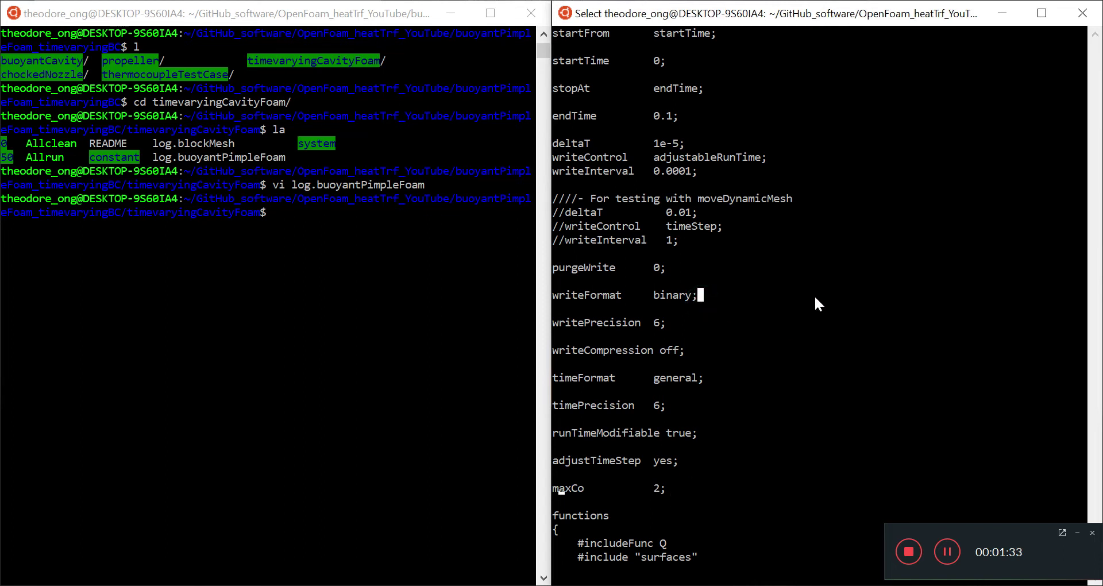
click(349, 277)
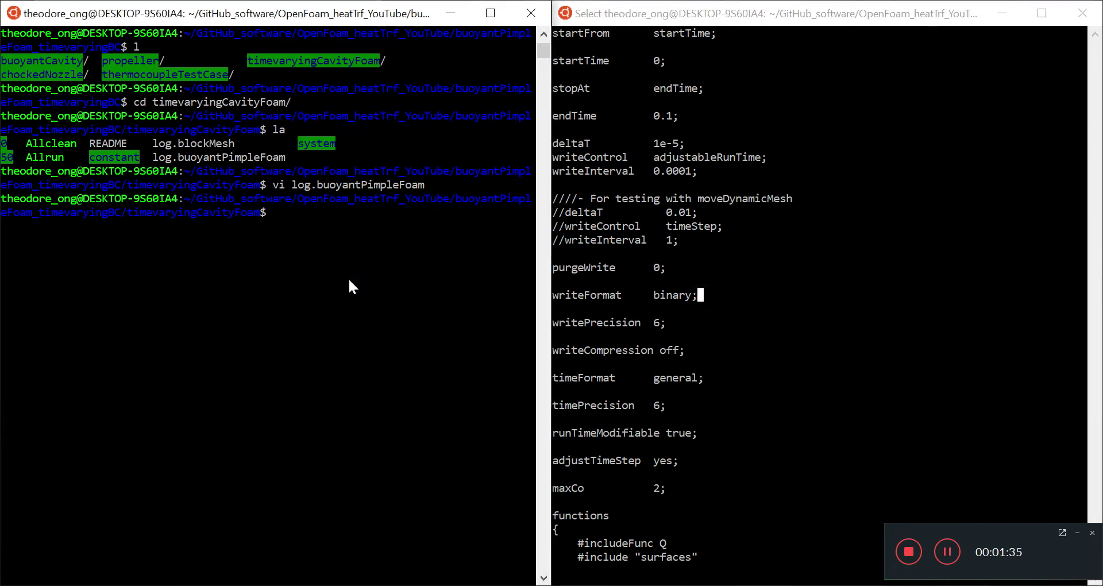
click(715, 222)
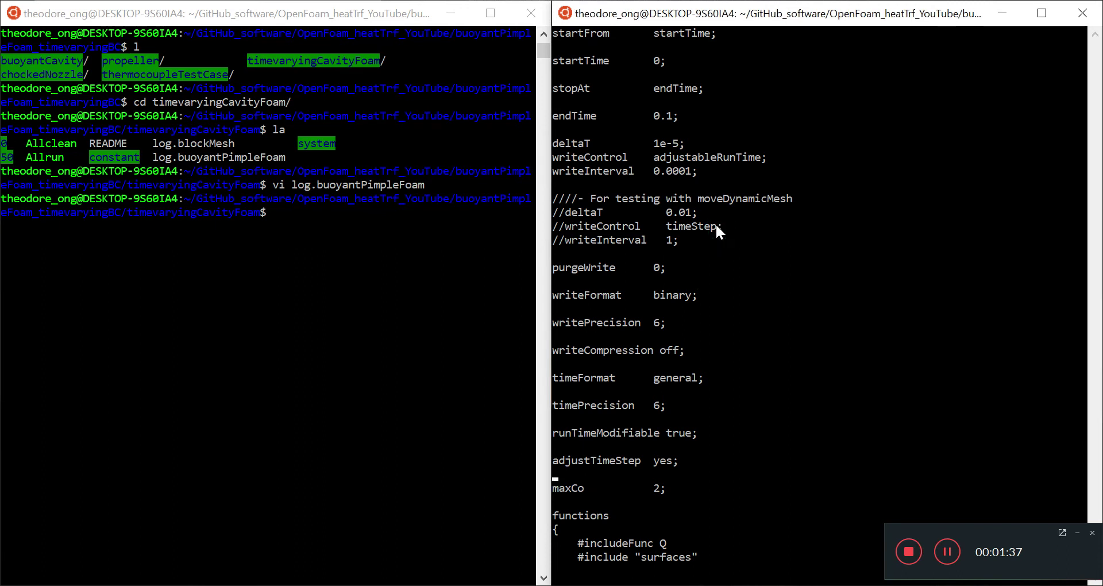
- Highlight the pimpleFoam application entry near the top of controlDict
scroll(715, 223, up, 6)
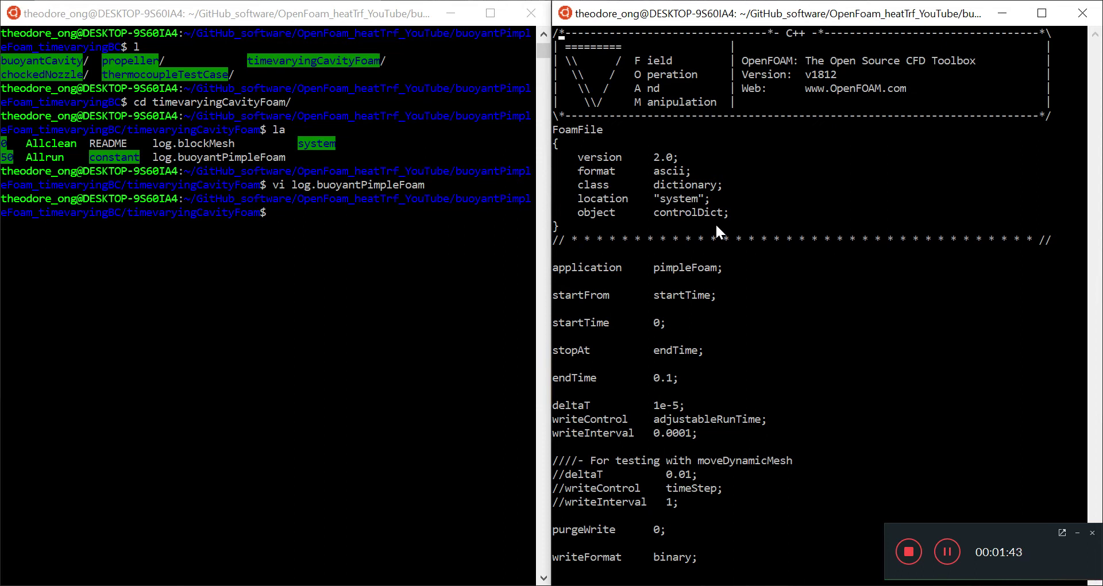
drag(718, 262, 664, 264)
click(692, 310)
key(Escape)
- Highlight the writeControl adjustableRunTime line and the writeInterval 0.0001 value
scroll(762, 335, down, 3)
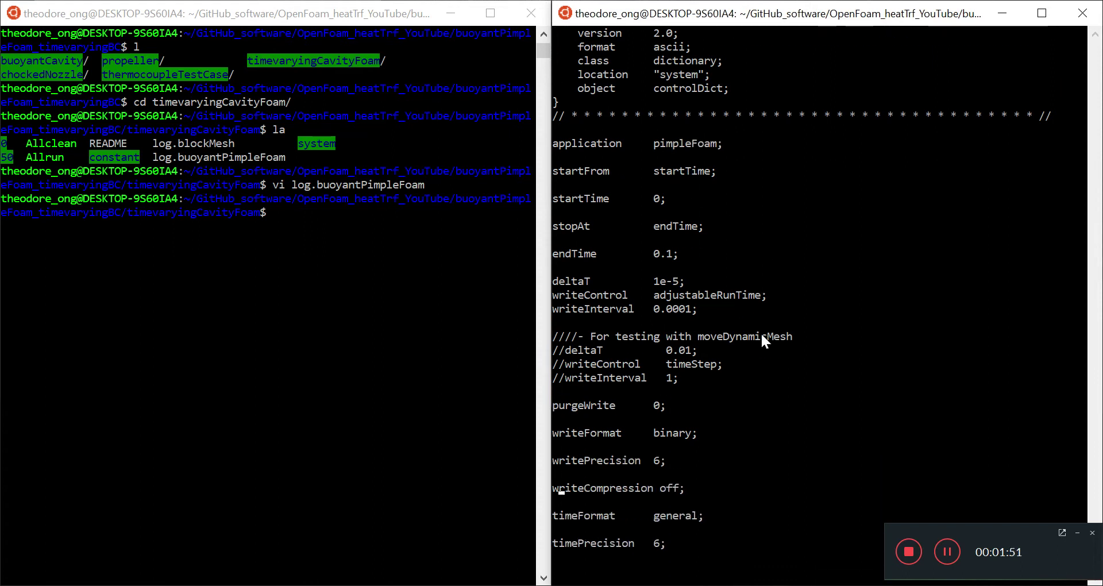
drag(766, 296, 553, 300)
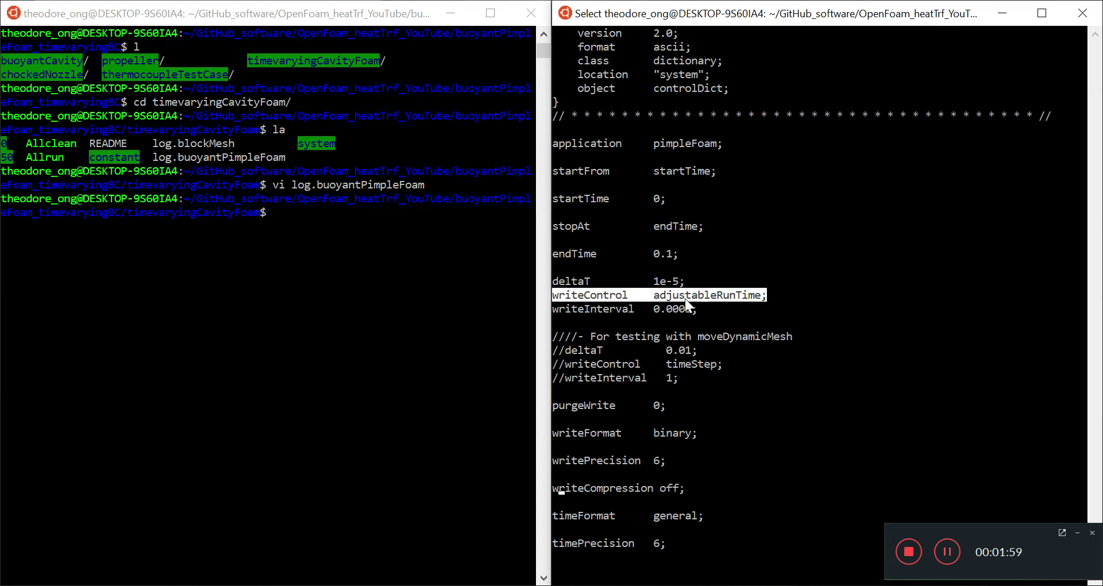
drag(696, 311, 550, 307)
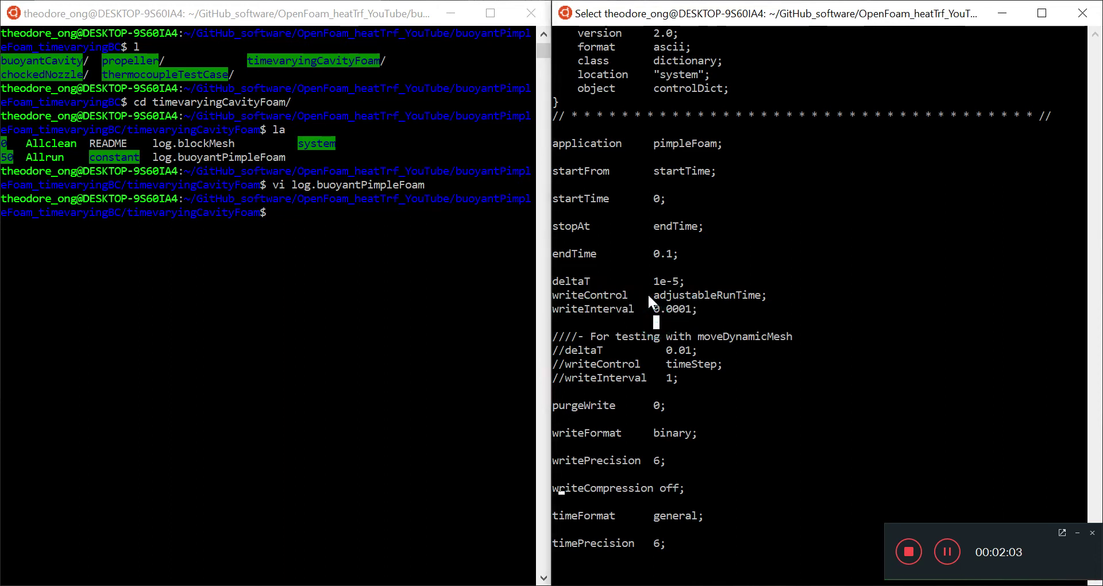
drag(658, 305, 687, 310)
click(732, 349)
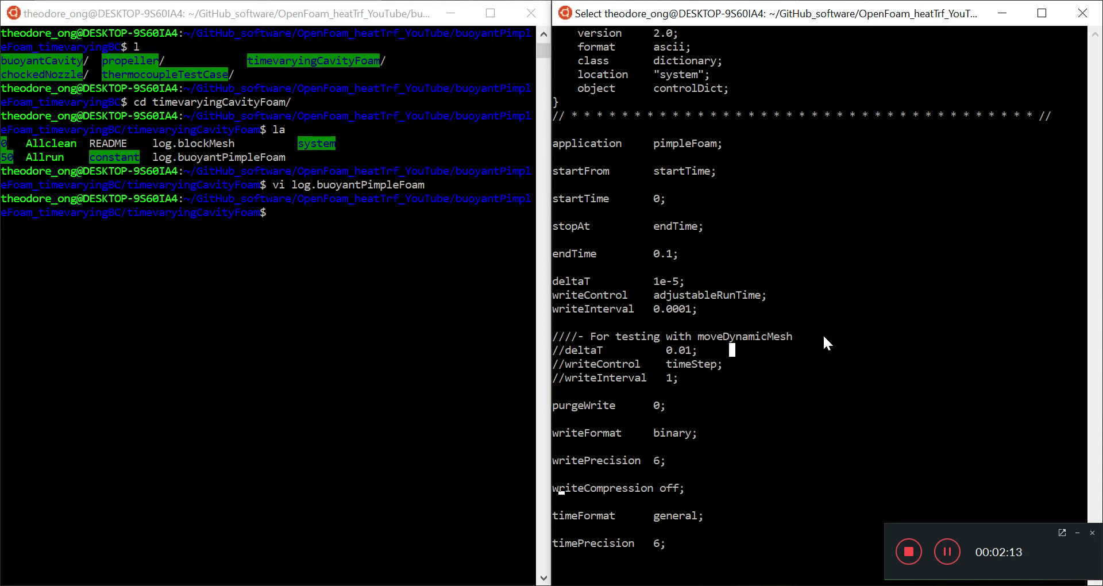
scroll(823, 334, down, 4)
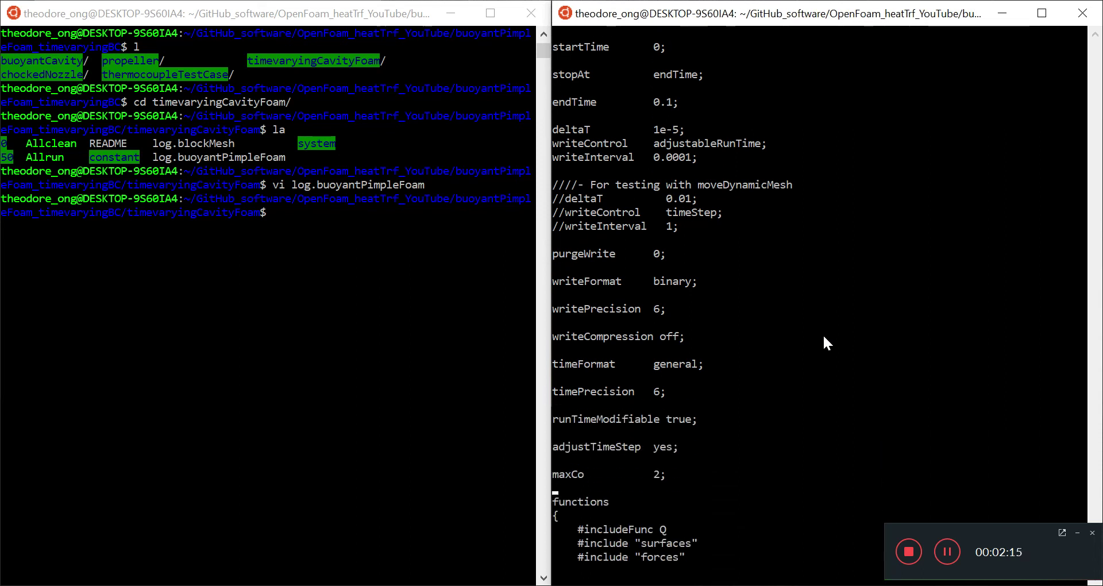
drag(623, 277, 555, 418)
click(705, 418)
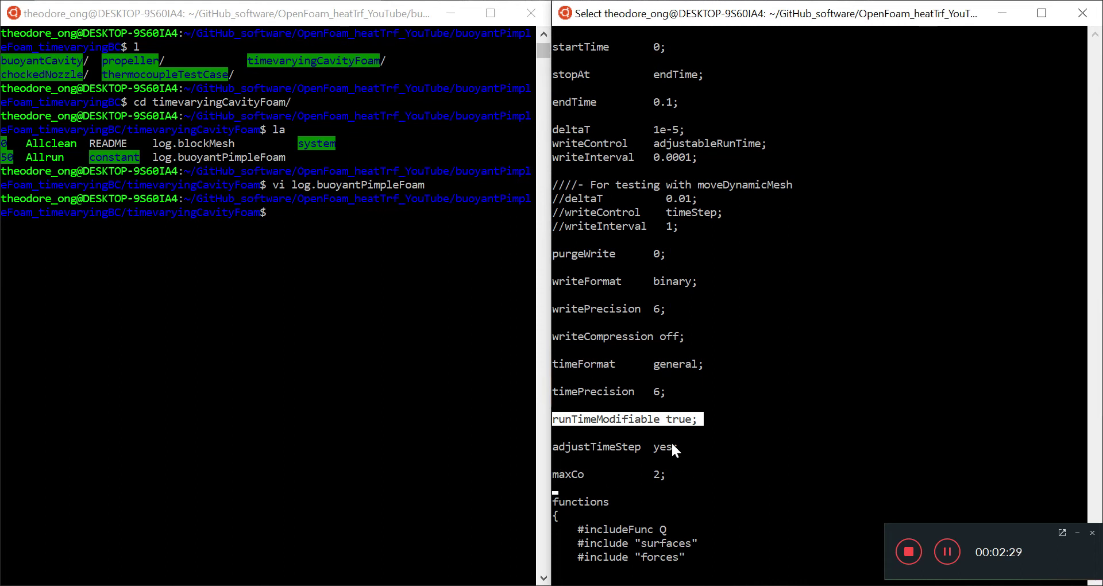
drag(674, 447, 565, 447)
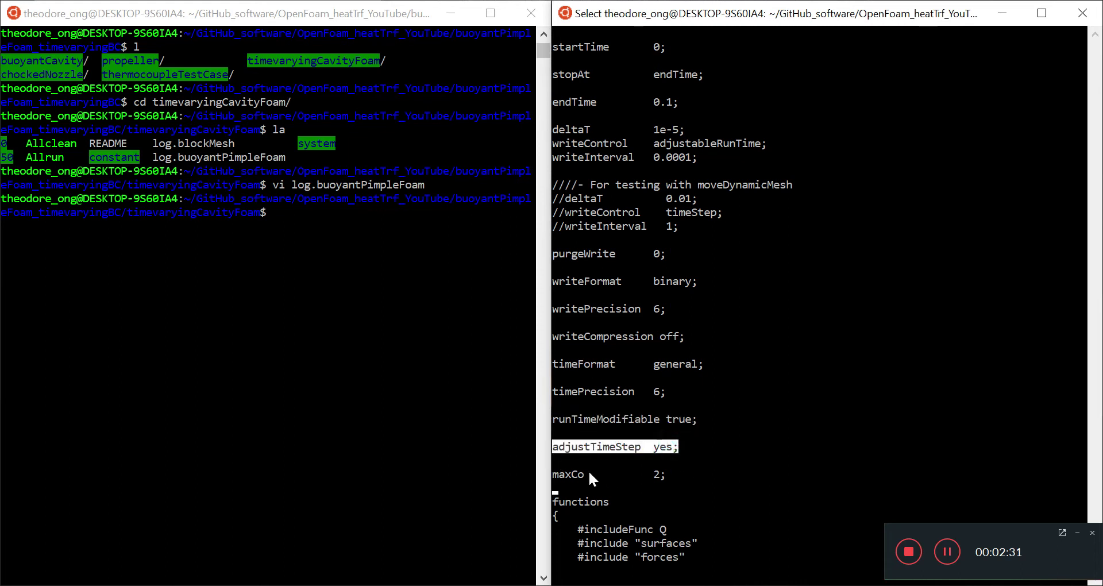
drag(683, 475, 554, 476)
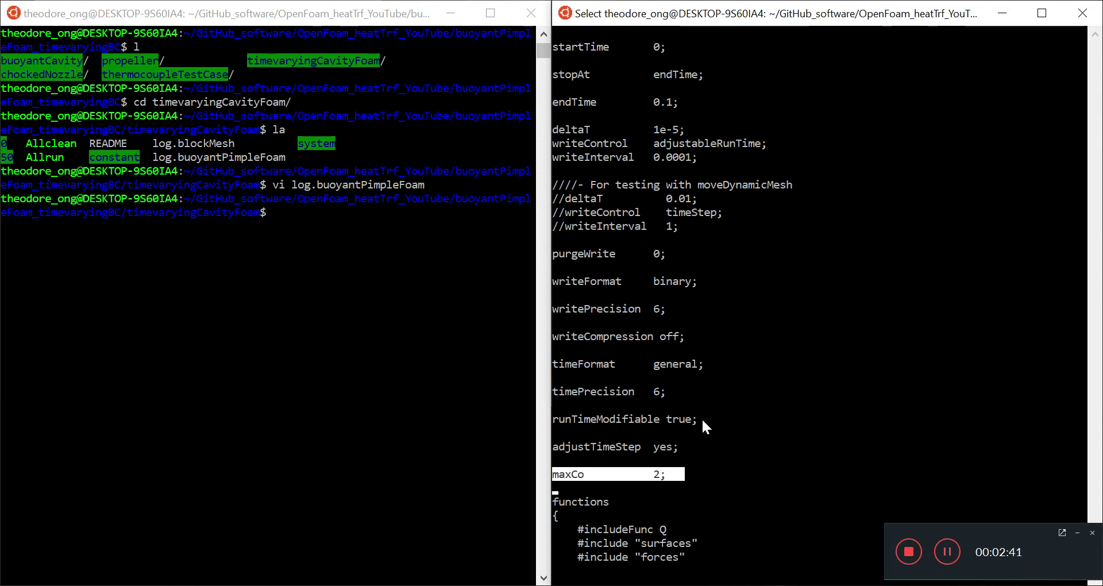
key(Escape)
key(Down)
key(Down)
key(Down)
key(Down)
key(Down)
key(Down)
key(Down)
key(Down)
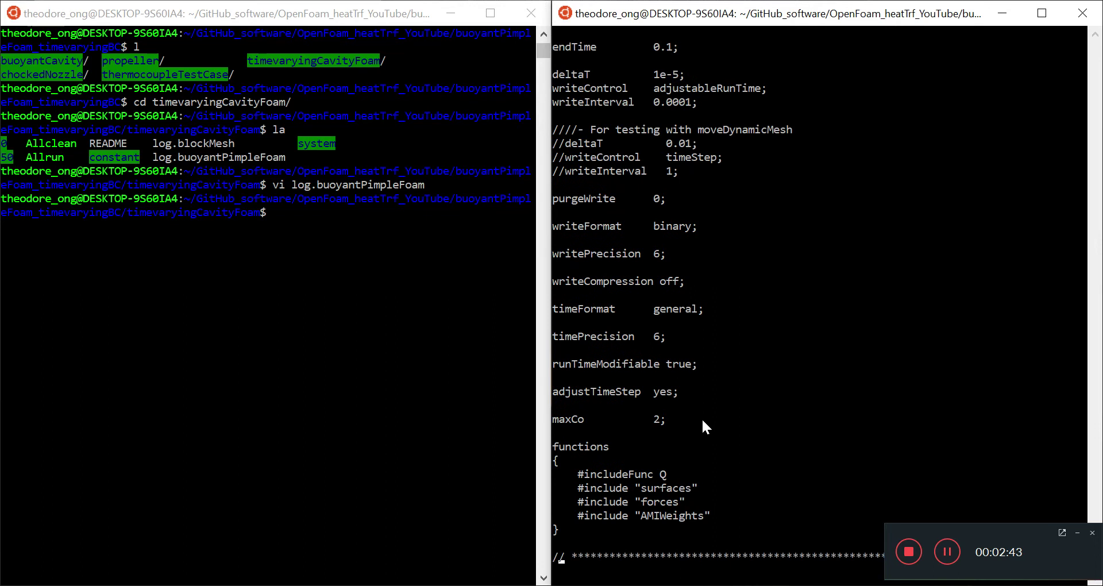
key(Up)
key(Up)
key(Up)
key(Up)
key(Up)
key(Up)
key(Up)
key(Up)
key(Up)
key(Up)
key(Up)
key(Up)
key(Up)
key(Up)
key(Up)
key(Up)
key(Up)
key(Up)
key(Up)
key(Up)
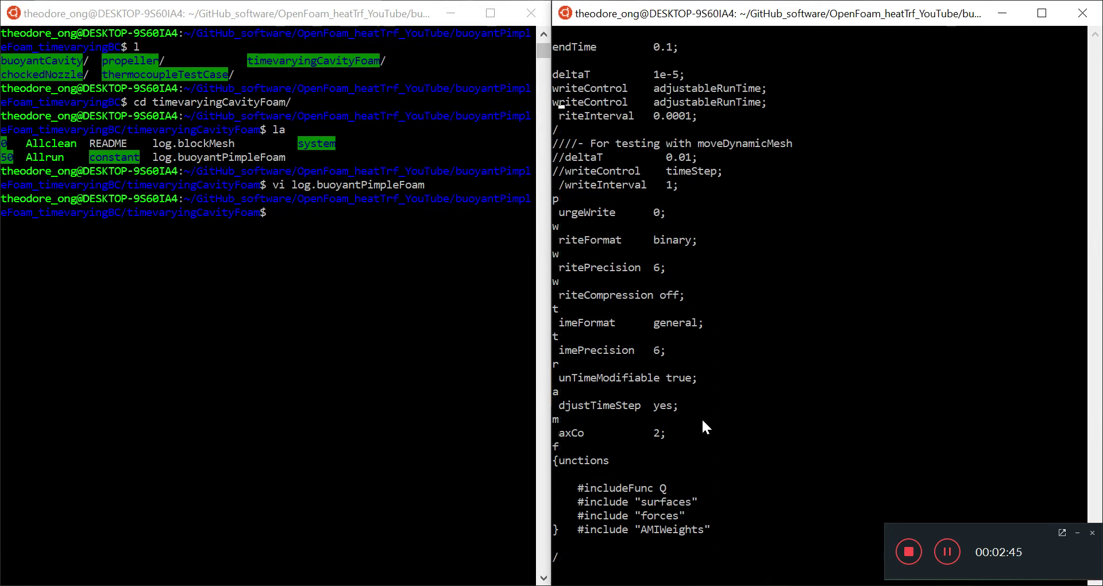
key(Down)
key(Down)
key(Down)
key(Down)
key(Down)
key(Down)
key(Down)
key(Down)
key(Down)
key(Down)
key(Down)
key(Down)
key(Down)
key(Down)
key(Down)
key(Down)
key(Down)
key(Down)
key(Down)
key(Down)
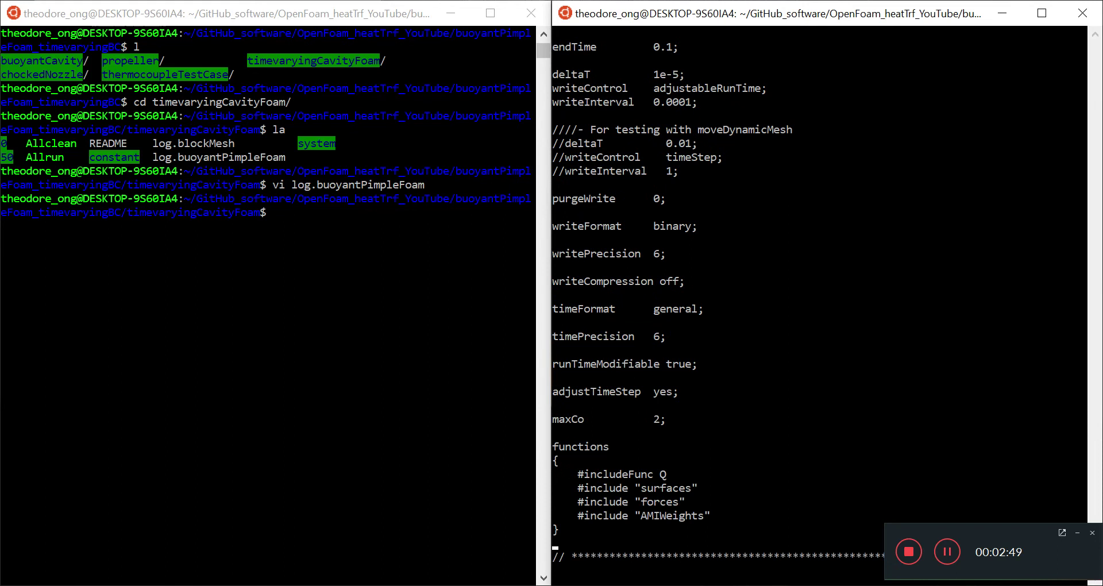
key(g)
key(g)
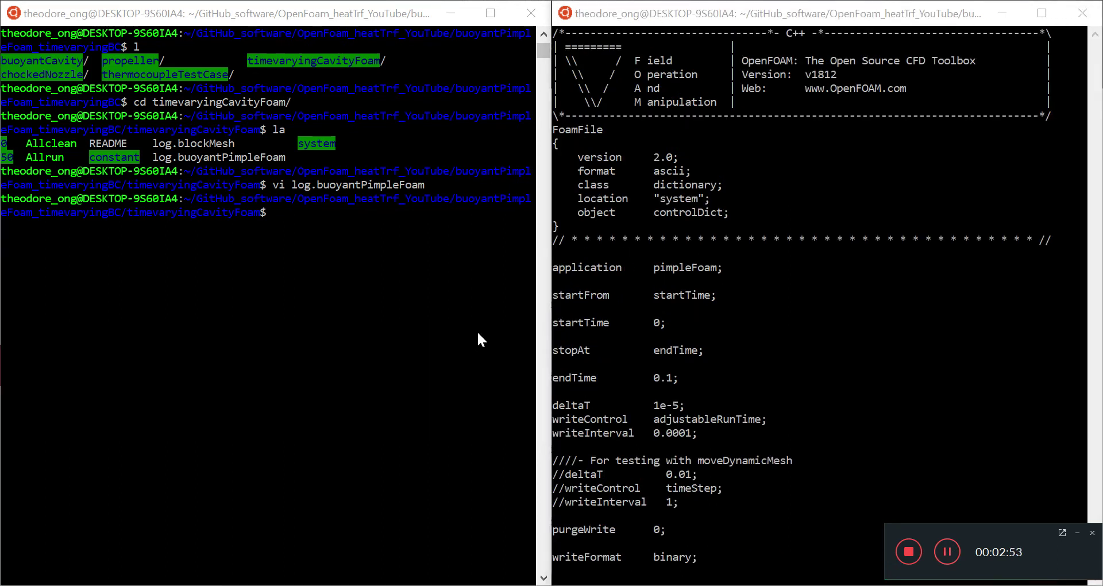
- Highlight the controlDict time settings from application to writeInterval and step through them
drag(561, 256, 740, 463)
click(681, 350)
key(Escape)
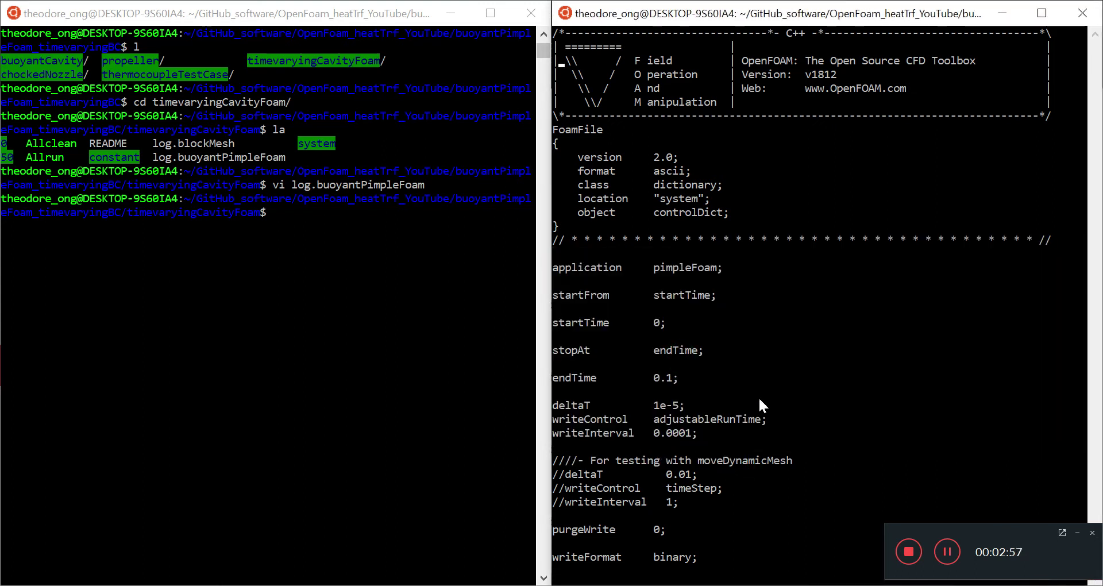
key(Down)
key(Down)
key(Down)
key(Down)
key(Down)
key(Down)
key(Down)
key(Down)
key(Down)
key(Down)
key(Down)
key(Down)
key(Down)
key(Down)
key(Down)
key(Down)
key(Down)
key(Down)
key(Down)
key(Down)
key(d)
key(d)
key(Down)
key(Down)
key(Down)
key(Down)
key(Down)
key(Down)
key(Down)
key(Down)
key(Down)
key(Down)
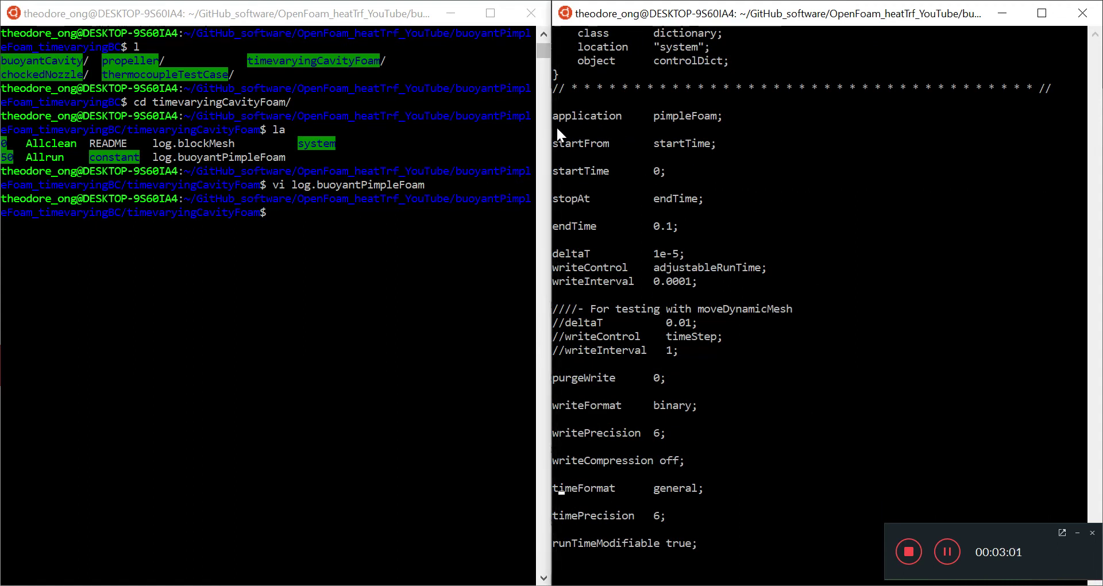
- Review the application, adjustTimeStep and startFrom-through-endTime lines in controlDict
drag(560, 118, 714, 115)
click(758, 312)
key(Down)
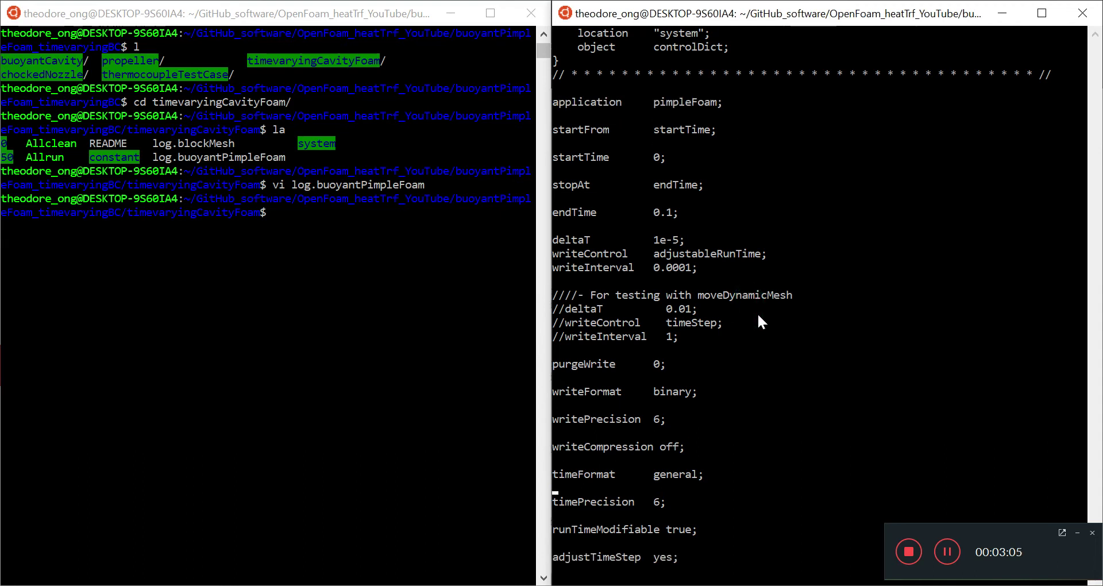
key(Down)
key(Down)
key(Down)
key(Down)
key(Down)
key(Down)
key(Down)
key(Down)
key(Down)
key(Down)
key(Down)
key(Down)
key(Down)
key(Down)
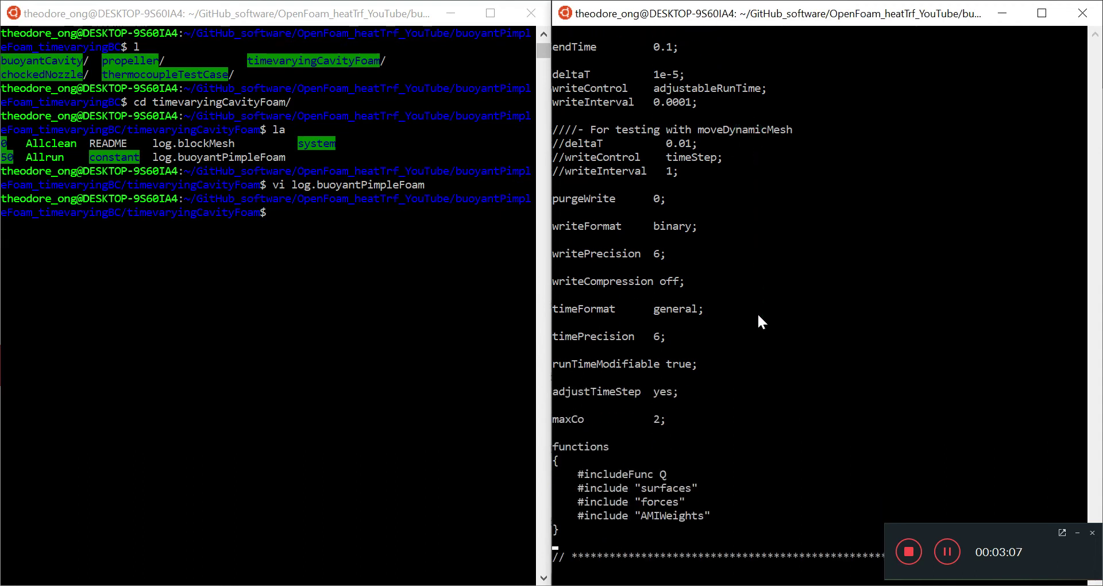
key(Up)
key(Up)
key(Up)
key(Up)
key(Up)
key(Up)
key(Up)
key(Up)
key(Up)
key(Up)
key(Up)
key(Up)
key(Up)
key(Up)
key(Up)
key(Up)
key(Up)
key(Up)
key(Up)
key(Up)
key(Up)
key(Up)
key(Up)
key(Up)
key(Up)
key(Up)
key(Up)
key(Up)
key(Up)
key(Up)
key(Up)
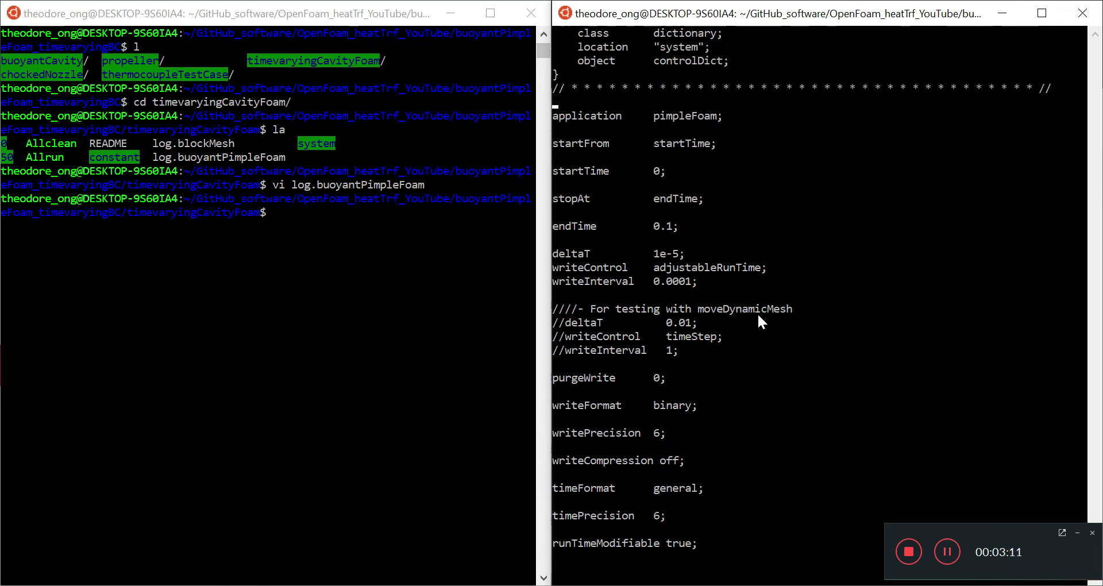
key(Down)
key(Right)
key(Down)
key(Down)
key(Down)
key(Down)
key(Down)
key(Down)
key(Down)
key(Down)
key(Down)
key(Down)
key(Down)
key(Down)
key(Down)
key(Down)
key(Down)
key(Down)
key(Down)
key(Down)
key(Down)
key(Down)
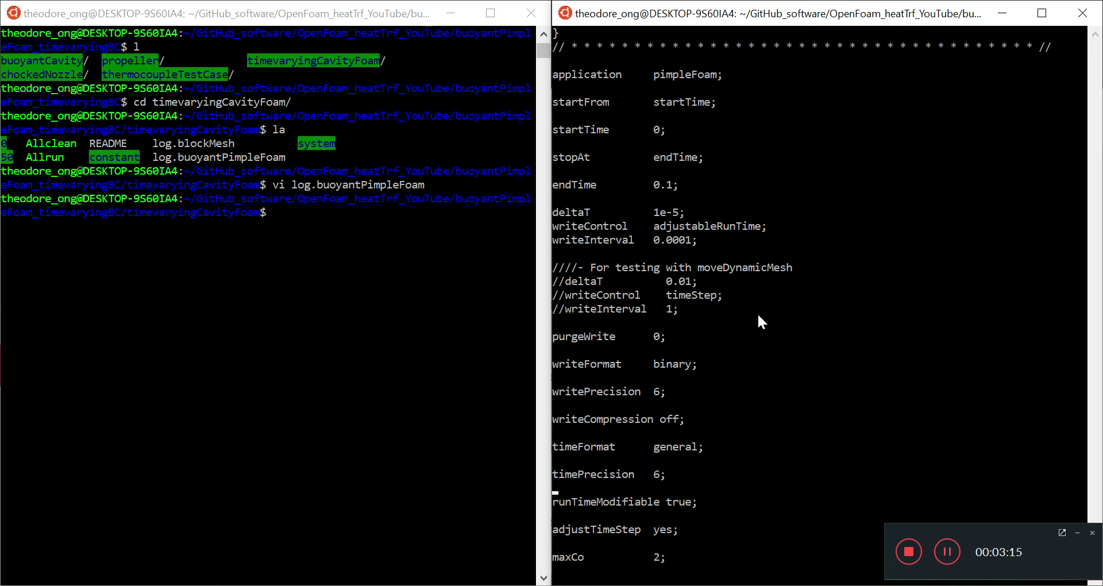
drag(690, 185, 616, 78)
click(673, 182)
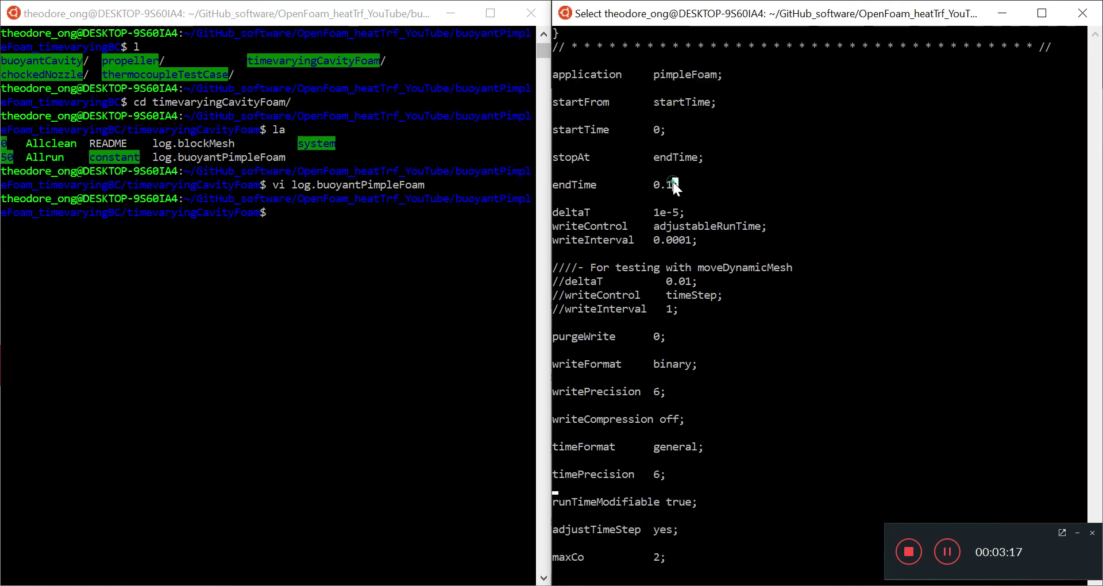
key(Down)
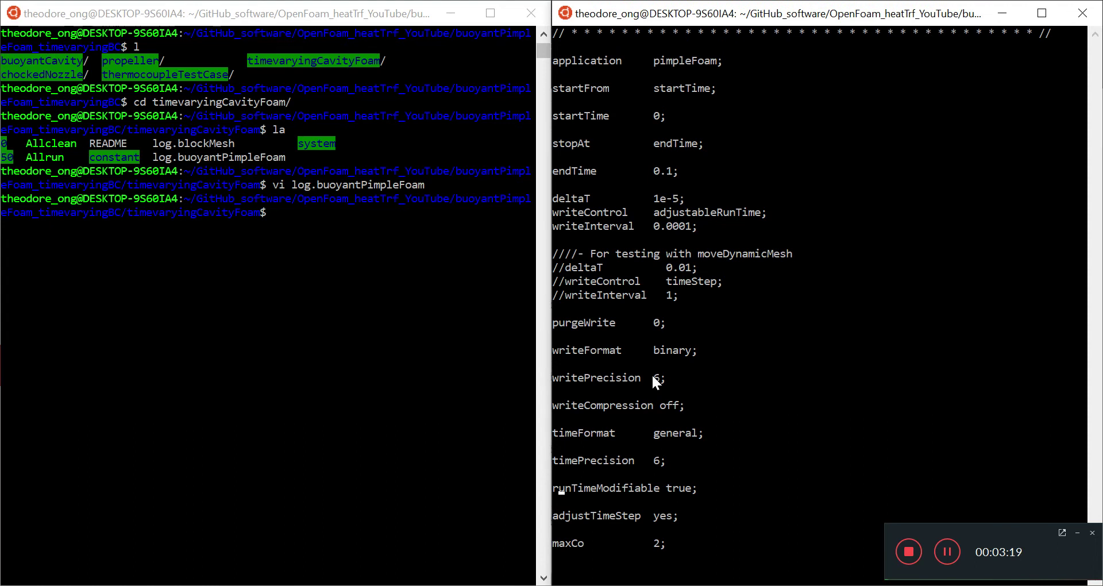
- Bring up the CFD Direct OpenFOAM User Guide page on time and data I/O control
click(388, 213)
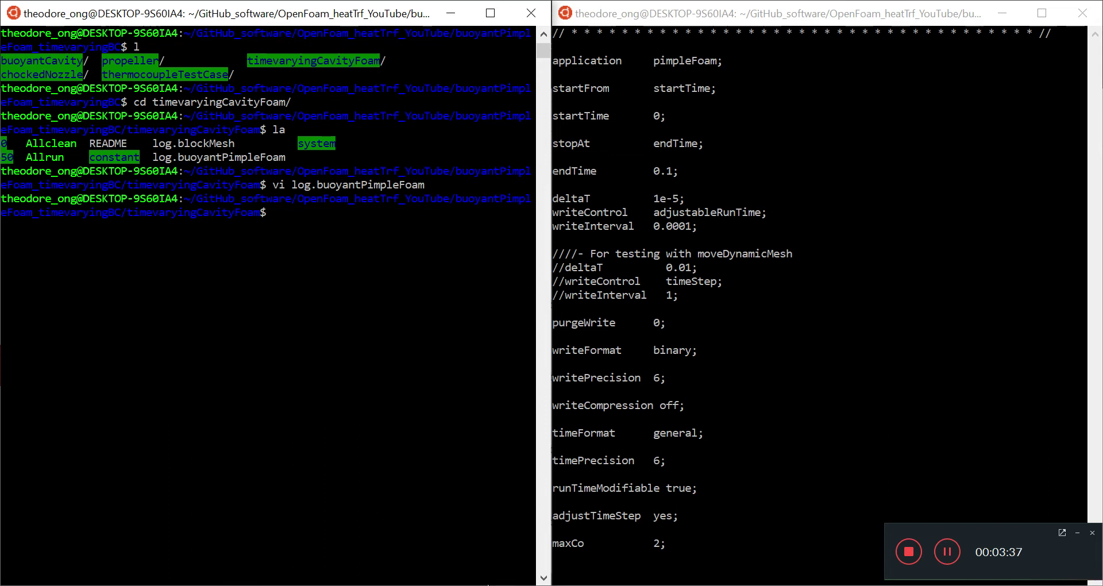
mouse_move(474, 583)
click(488, 527)
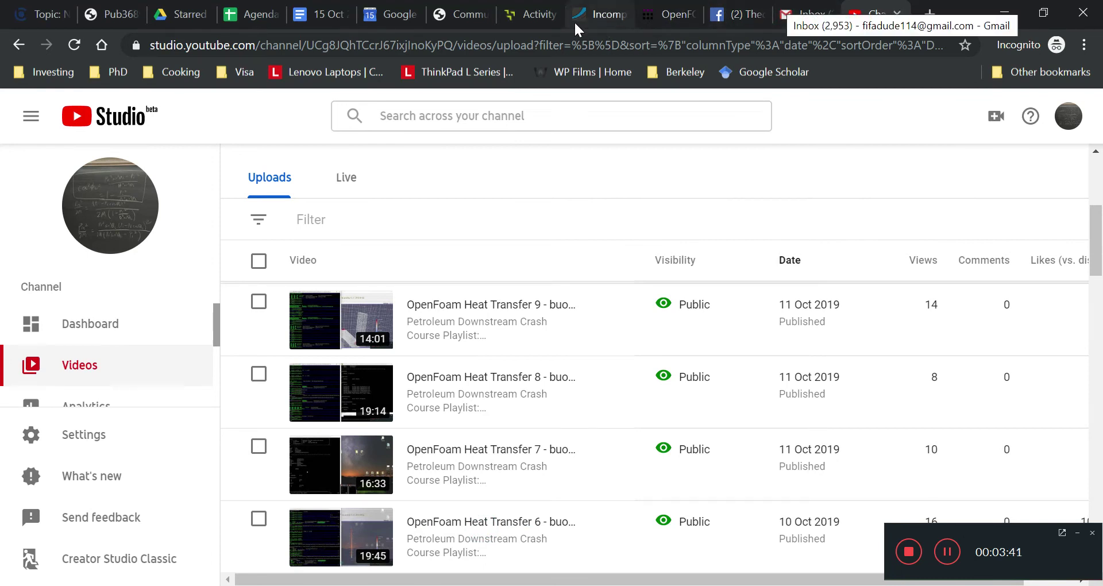
click(669, 14)
scroll(488, 437, up, 15)
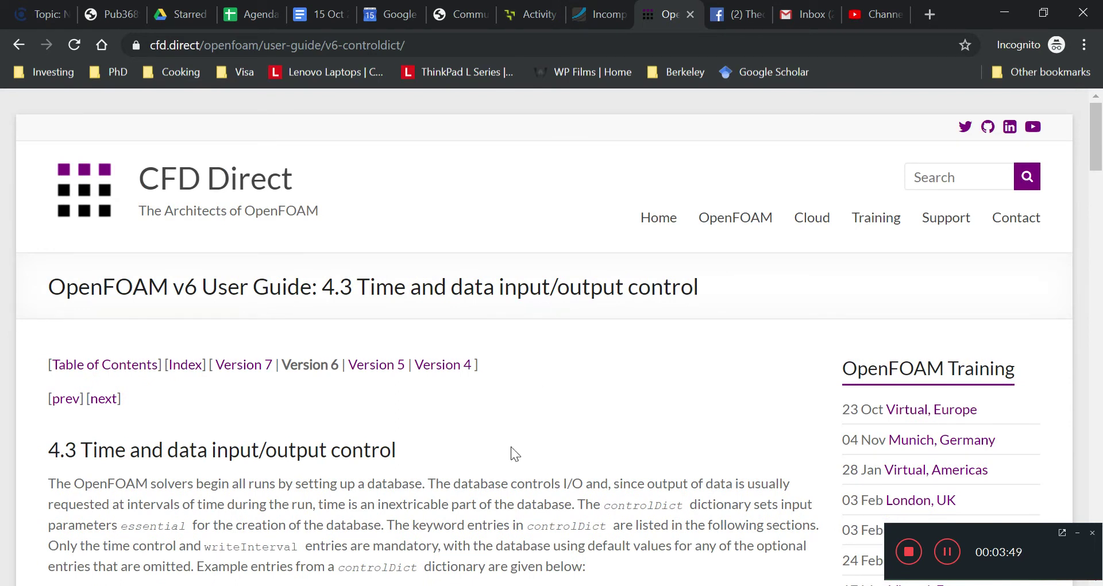
- Scroll through the guide's time control entries and its example controlDict code
scroll(508, 457, down, 6)
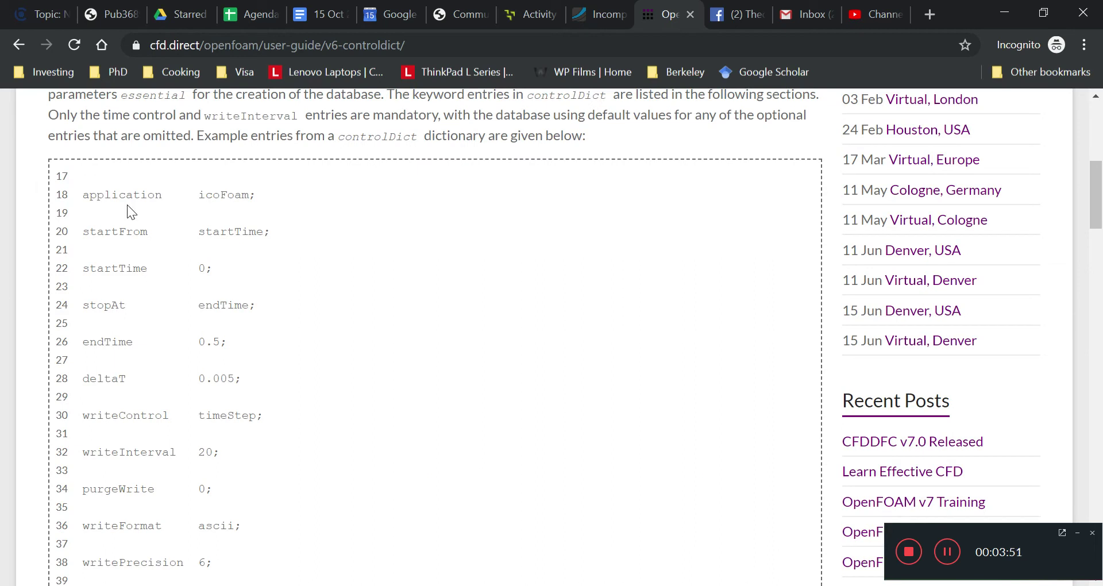
scroll(250, 385, down, 10)
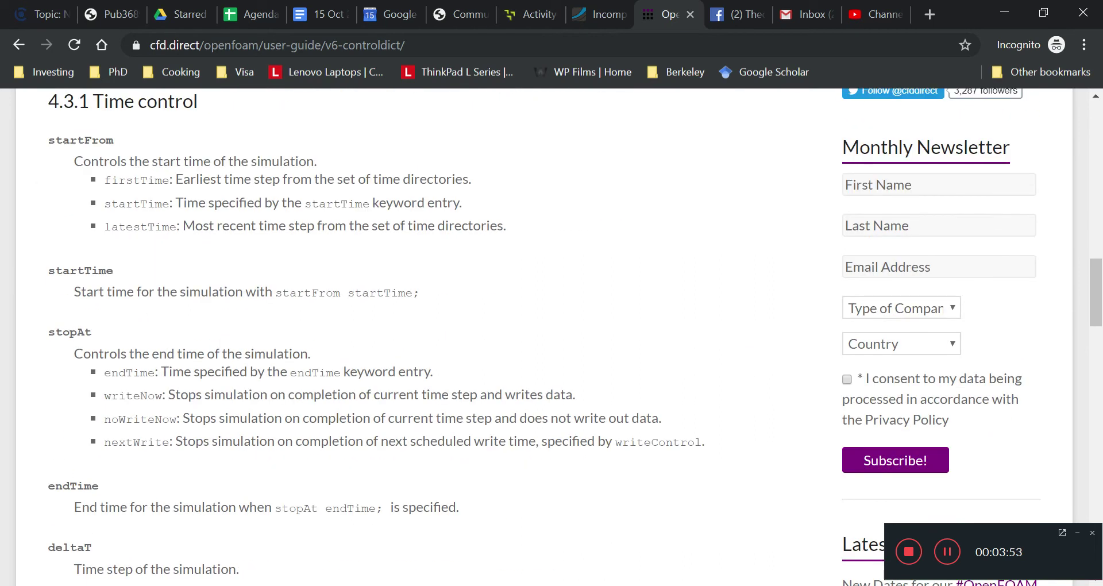
scroll(288, 385, up, 4)
scroll(289, 385, up, 5)
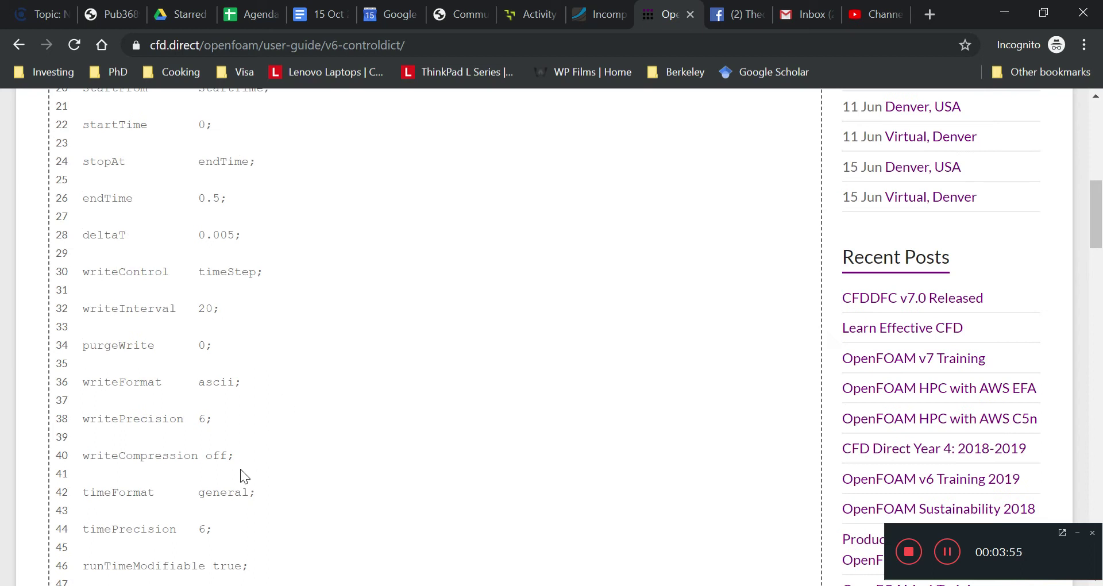
drag(246, 520, 247, 256)
click(318, 375)
- Read 4.3.2 Data writing, highlighting the timeStep description and writeInterval, then return to vim
scroll(326, 377, down, 10)
scroll(326, 377, down, 1)
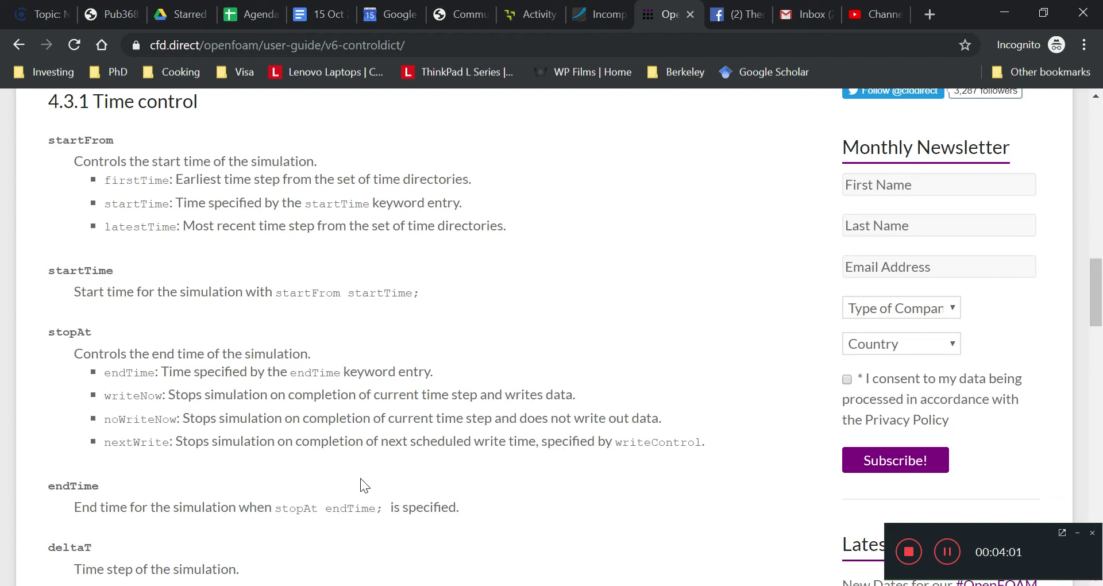
scroll(360, 491, down, 10)
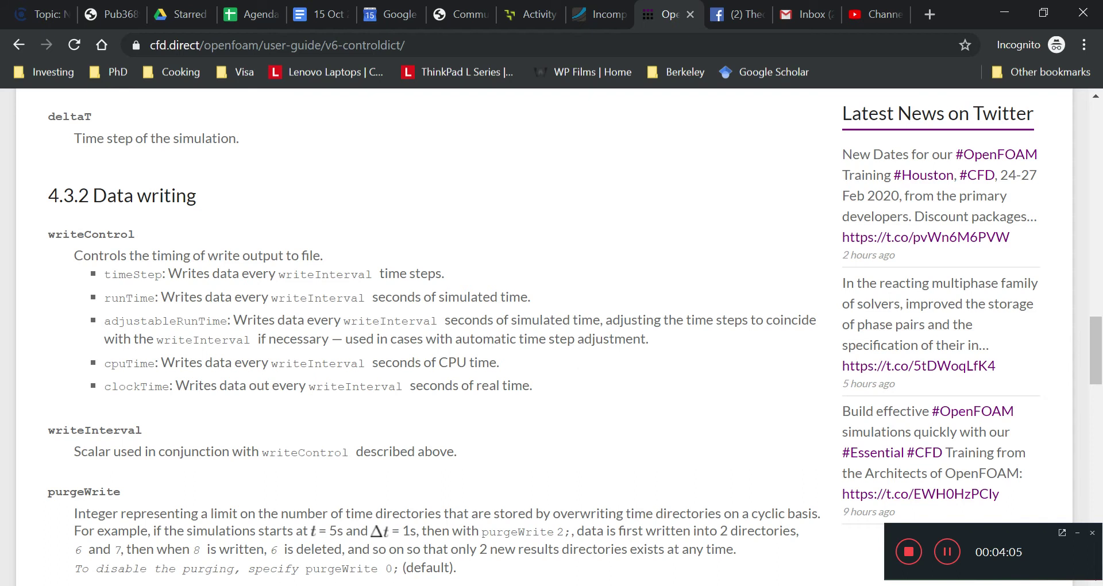
drag(444, 273, 91, 275)
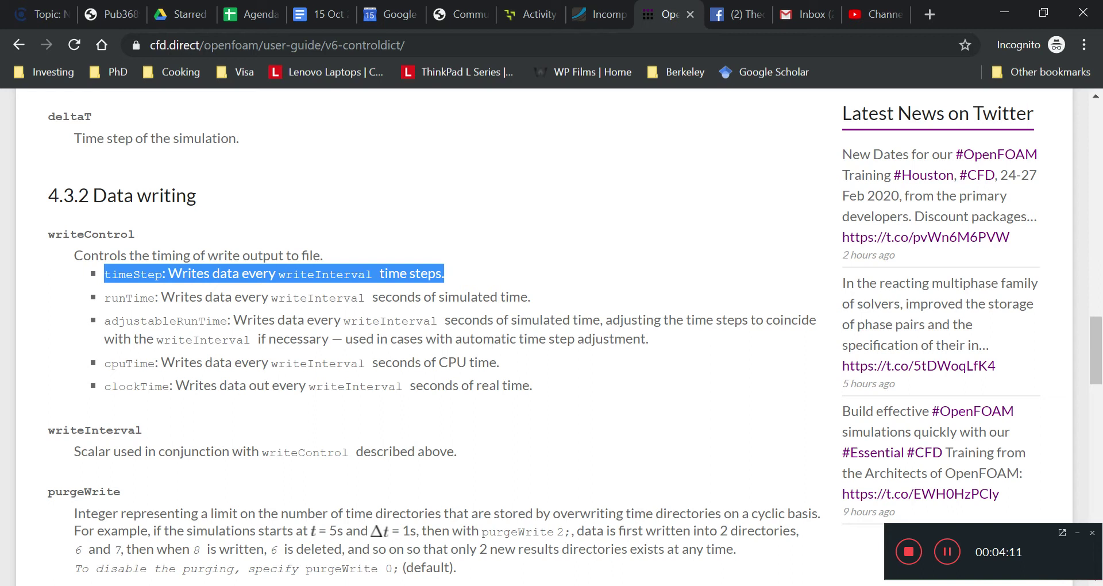
click(303, 332)
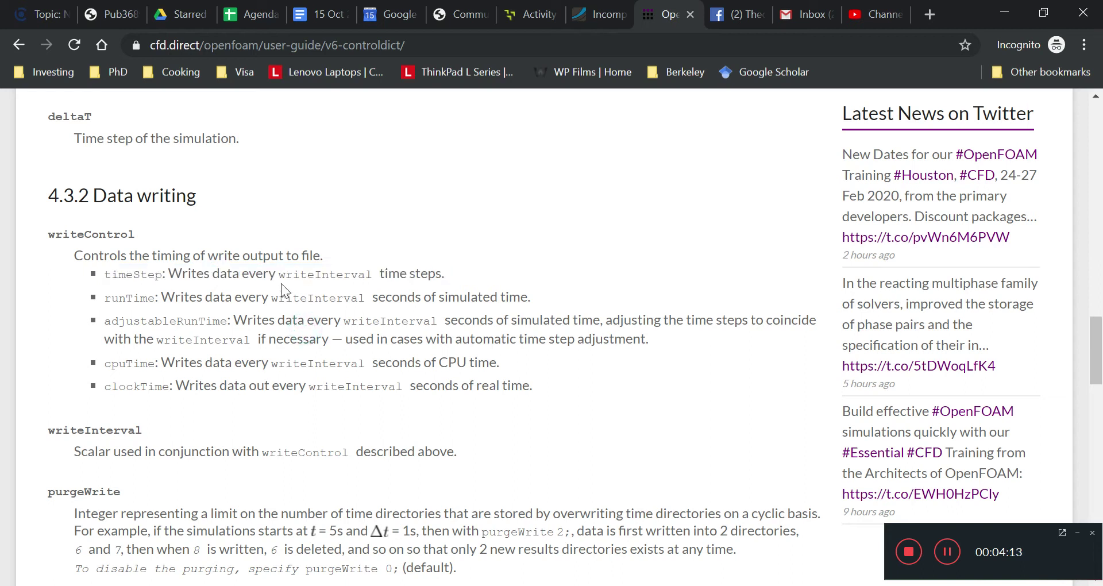
drag(280, 274, 365, 274)
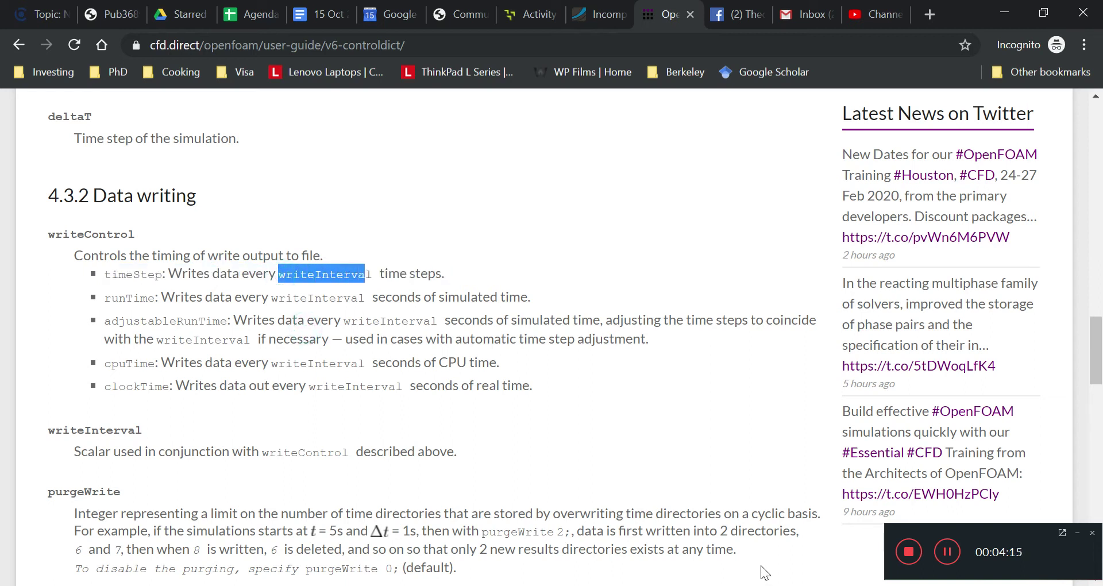
click(731, 583)
click(730, 564)
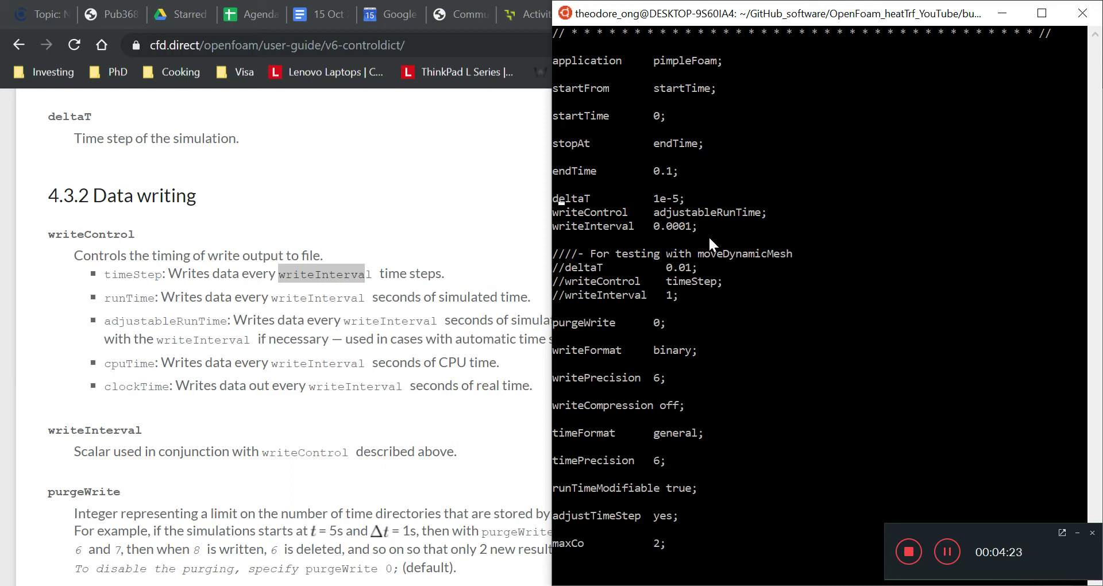
- Select writeInterval's 0.0001 in vim, then bring the guide's Data writing section forward
drag(696, 229, 650, 229)
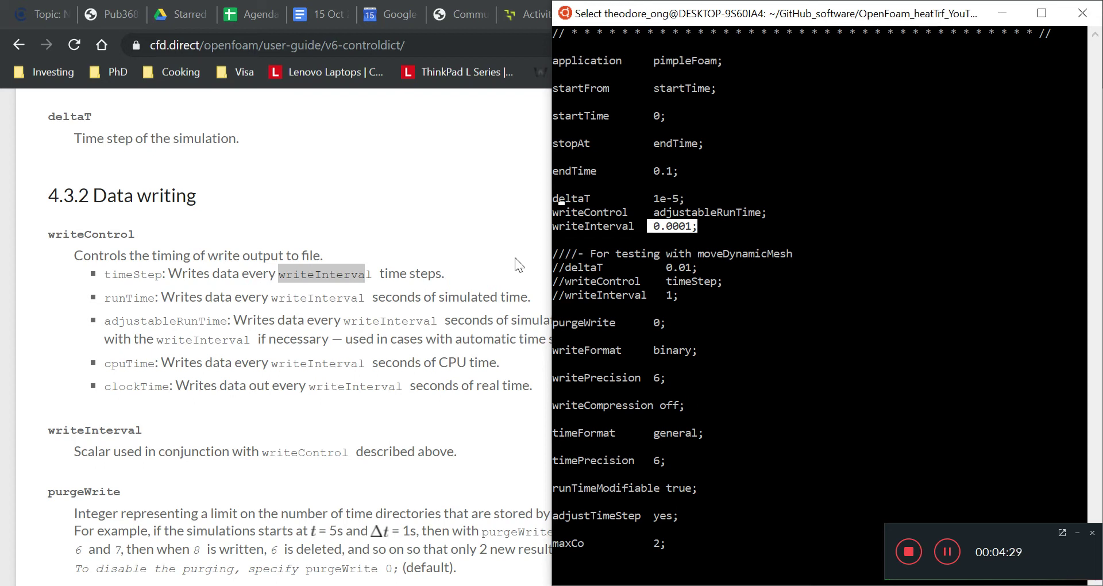
click(304, 313)
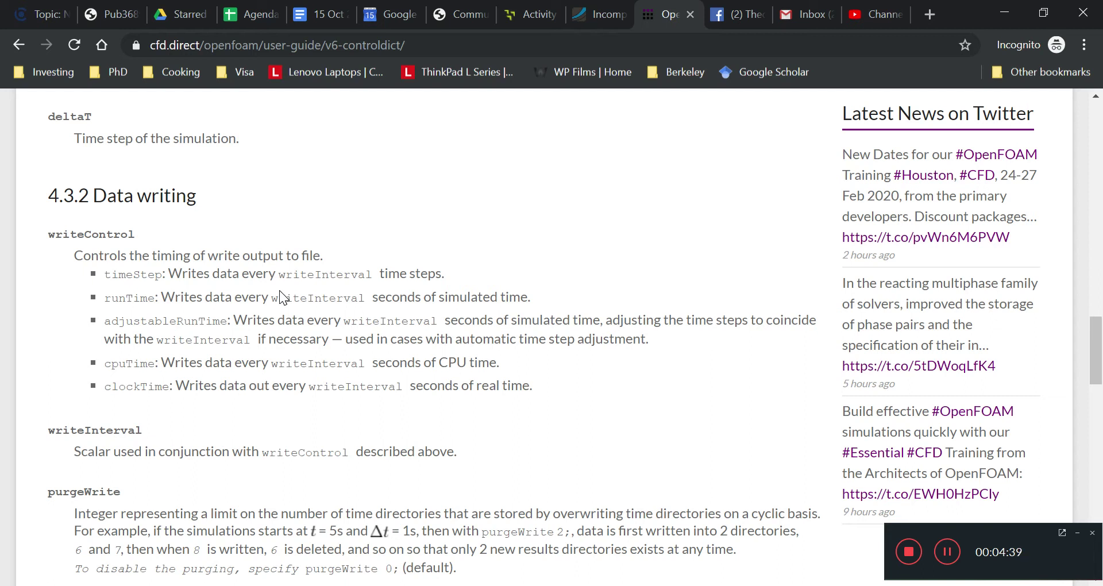
drag(104, 297, 203, 297)
drag(453, 284, 532, 299)
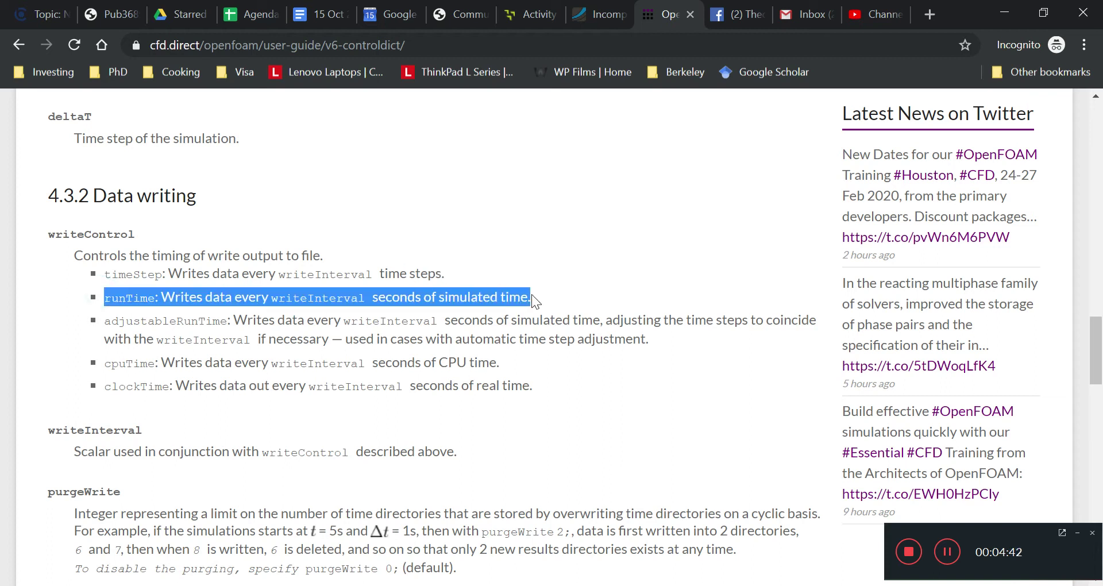
click(563, 453)
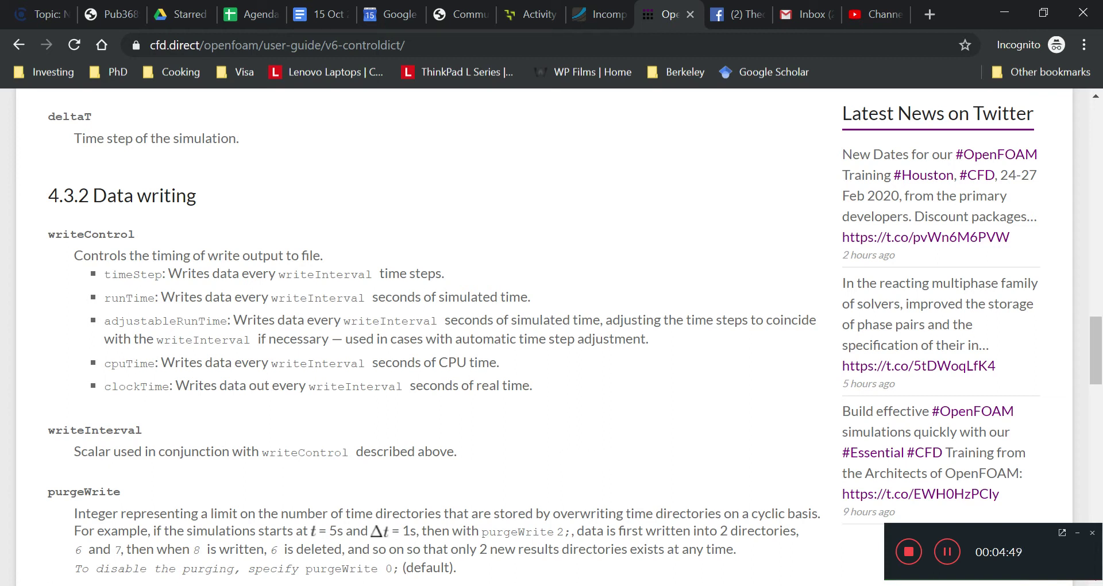
drag(271, 297, 528, 297)
click(389, 301)
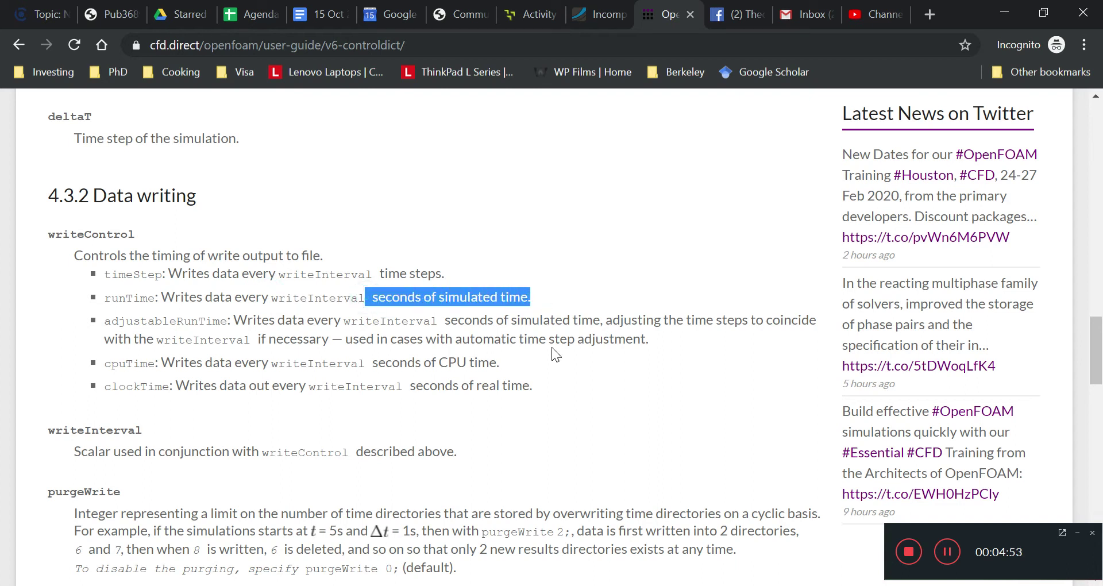
click(608, 449)
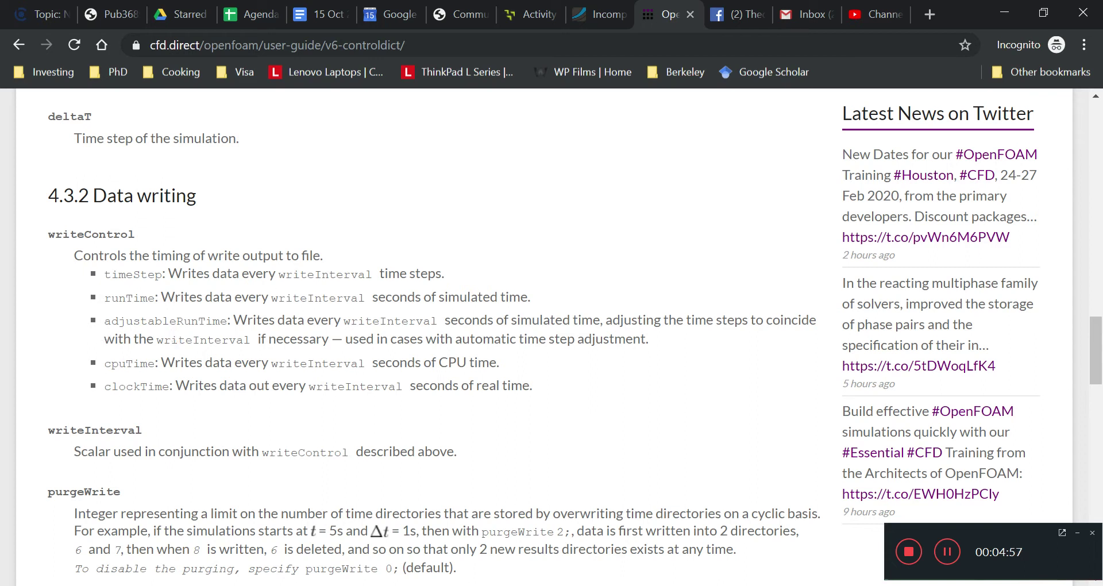
drag(234, 320, 343, 320)
drag(532, 320, 540, 322)
drag(608, 320, 257, 339)
click(271, 402)
- Launch Microsoft Paint from the Windows start search
key(super)
text(paint)
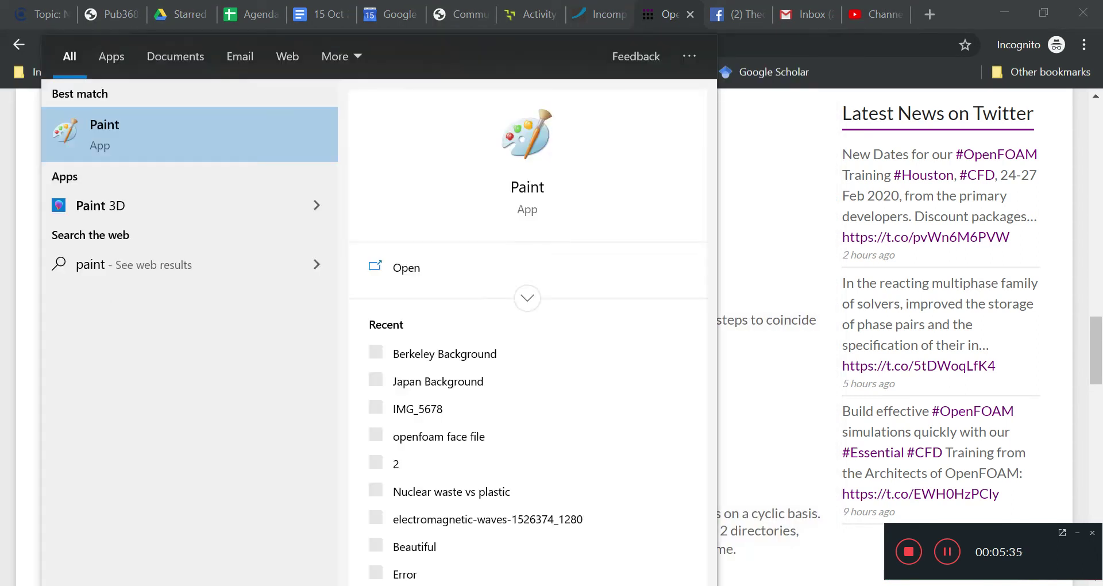
key(Return)
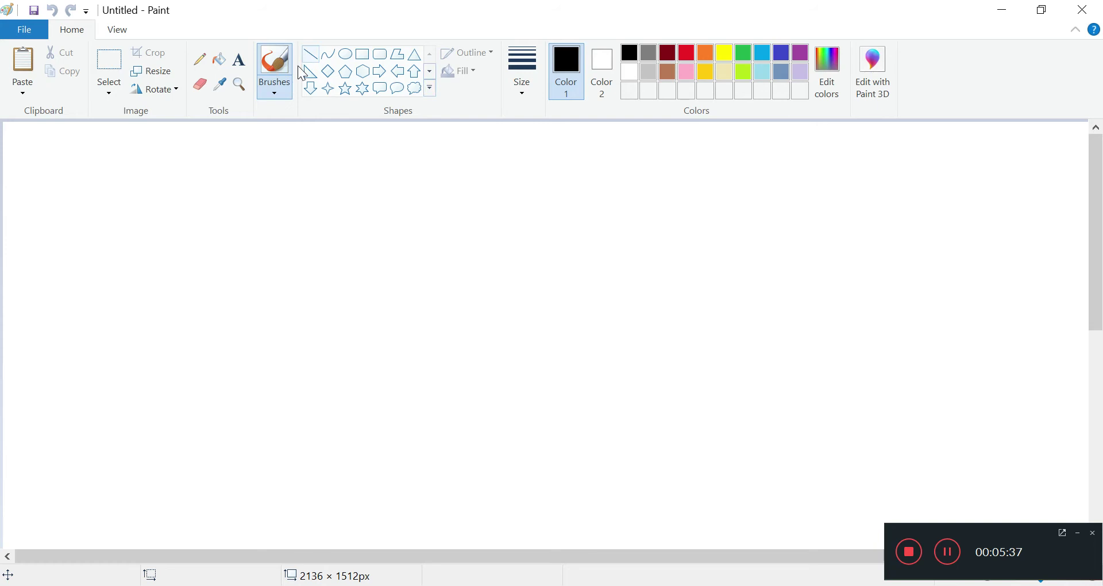
- Draw two tick marks with handwritten time labels, including 0.5s
drag(227, 232, 227, 278)
mouse_move(192, 315)
mouse_down()
mouse_move(170, 352)
mouse_move(192, 319)
mouse_move(239, 348)
mouse_up()
drag(252, 309, 249, 359)
drag(297, 326, 295, 364)
drag(413, 208, 413, 266)
drag(414, 229, 412, 243)
mouse_move(390, 306)
mouse_down()
mouse_move(381, 319)
mouse_move(440, 304)
mouse_move(443, 341)
mouse_up()
click(430, 355)
mouse_move(445, 290)
mouse_down()
mouse_move(474, 304)
mouse_move(470, 354)
mouse_up()
- Draw the horizontal time axis with an end tick, undoing stray strokes
mouse_move(231, 251)
mouse_down()
mouse_move(511, 234)
mouse_move(489, 221)
mouse_move(512, 234)
mouse_move(489, 248)
mouse_up()
key(ctrl+z)
key(ctrl+z)
drag(513, 208, 520, 262)
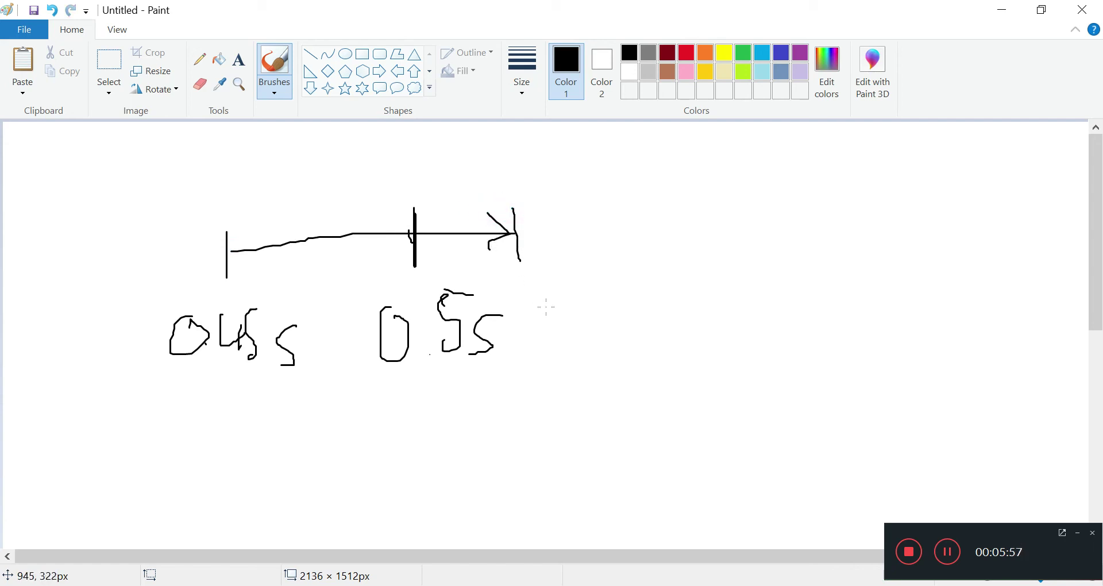
mouse_move(318, 140)
mouse_down()
mouse_move(349, 190)
mouse_move(339, 142)
mouse_up()
key(ctrl+z)
key(ctrl+z)
- Add the typed note 0.08s above the time axis
click(239, 59)
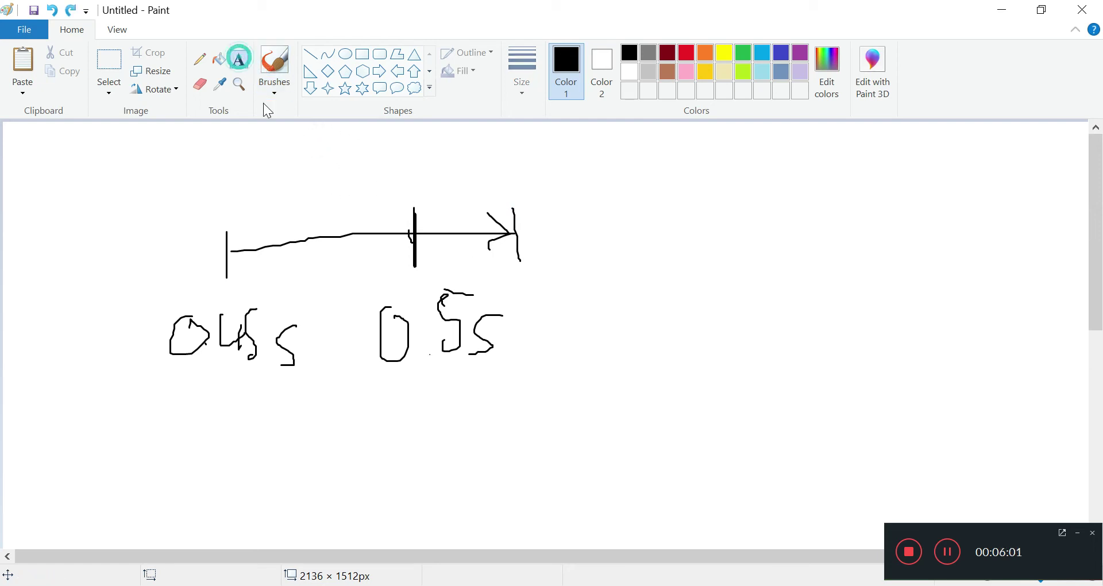
click(271, 151)
text(0.08s)
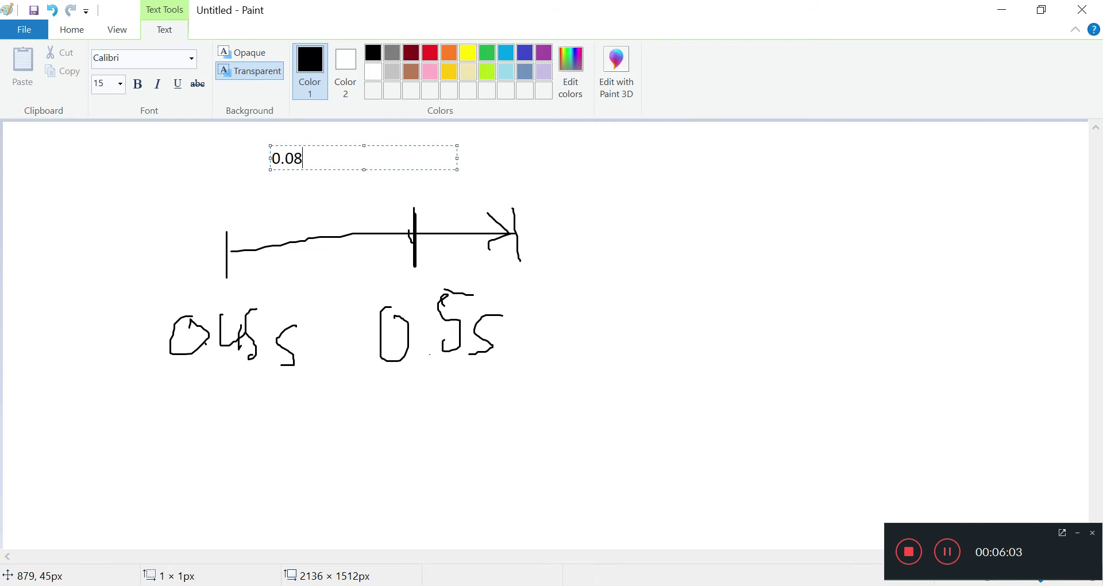
click(646, 297)
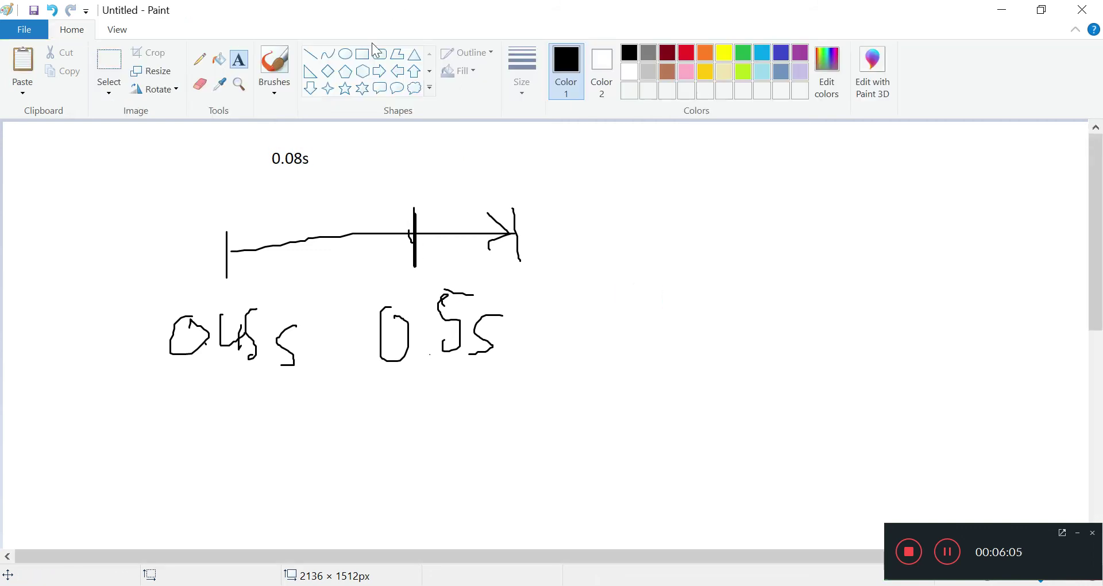
- Handwrite the 0.53s label beside 0.5s, undoing a misdrawn stroke and loop
click(272, 61)
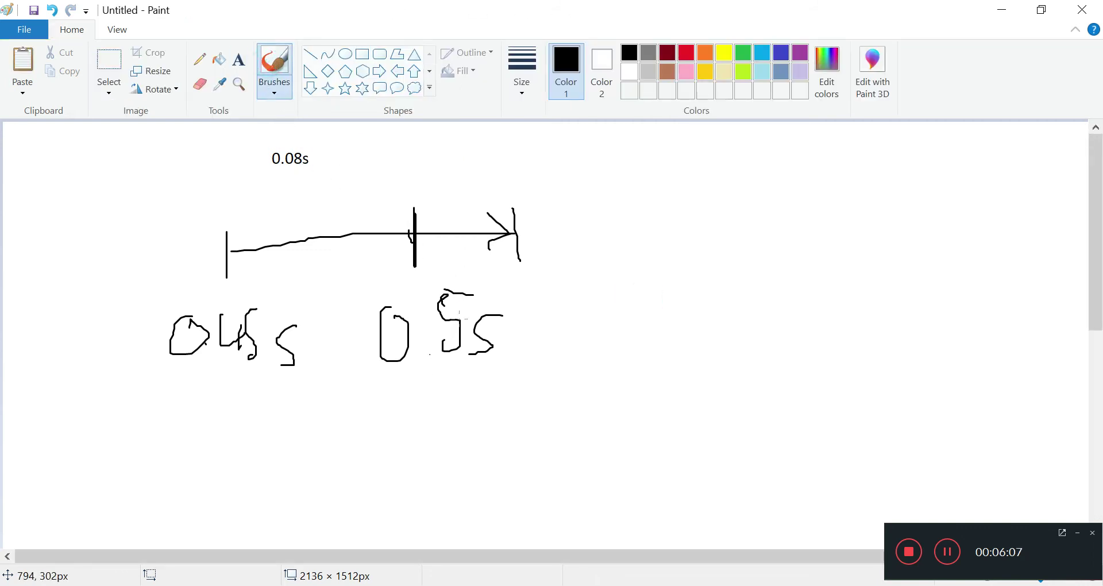
click(423, 353)
mouse_move(548, 294)
mouse_down()
mouse_move(563, 322)
mouse_move(544, 305)
mouse_move(586, 289)
mouse_move(598, 316)
mouse_up()
key(ctrl+z)
click(582, 318)
mouse_move(597, 276)
mouse_down()
mouse_move(623, 276)
mouse_move(628, 316)
mouse_move(673, 315)
mouse_move(666, 334)
mouse_up()
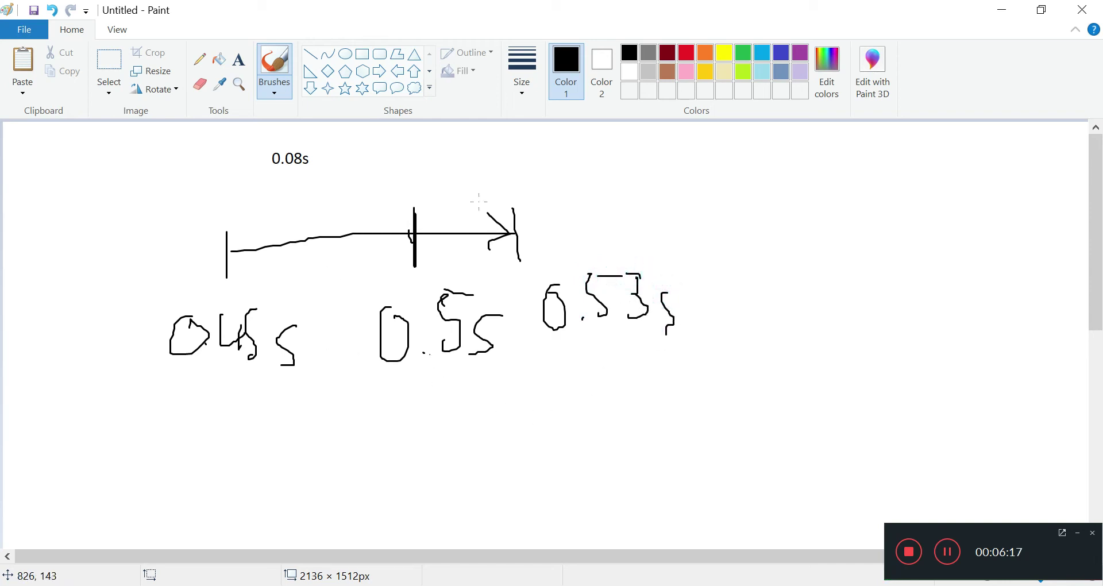
mouse_move(397, 194)
mouse_down()
mouse_move(372, 213)
mouse_move(358, 303)
mouse_move(398, 460)
mouse_move(617, 421)
mouse_move(550, 282)
mouse_move(431, 190)
mouse_up()
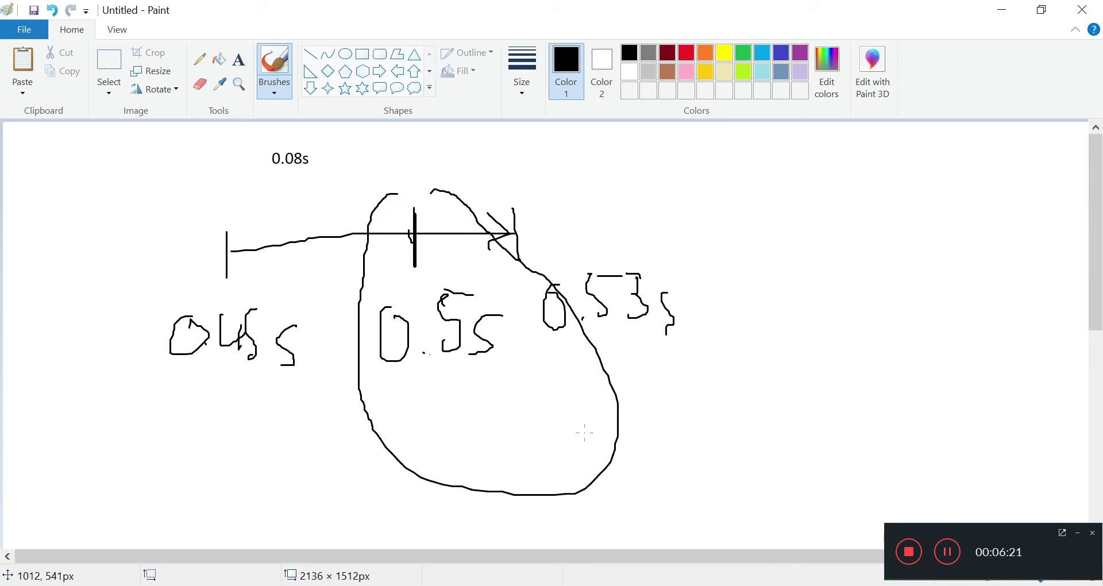
key(ctrl+z)
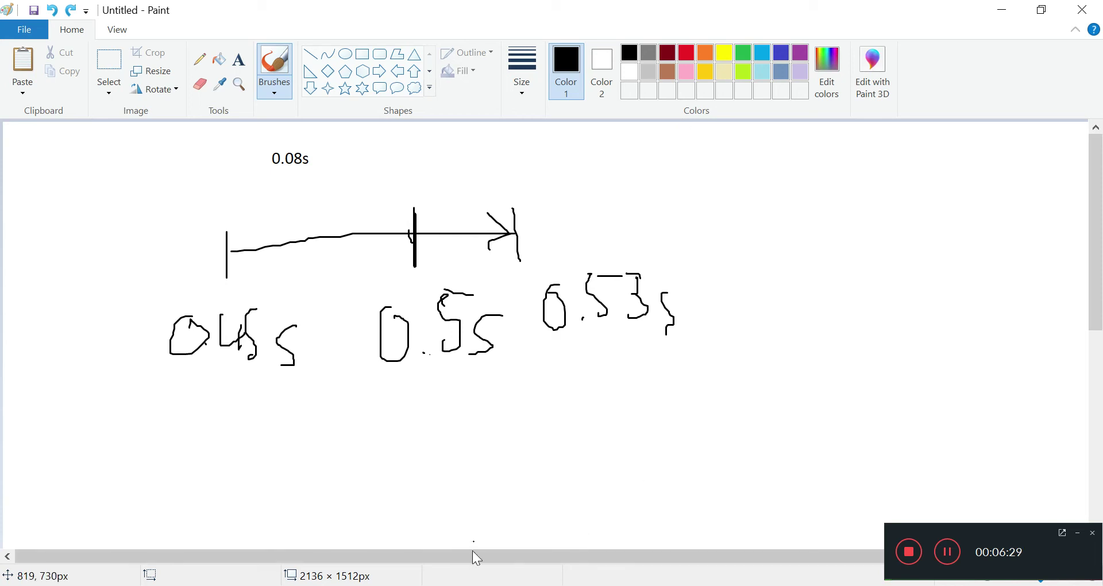
- Highlight the adjustableRunTime description in the OpenFOAM user guide
click(461, 585)
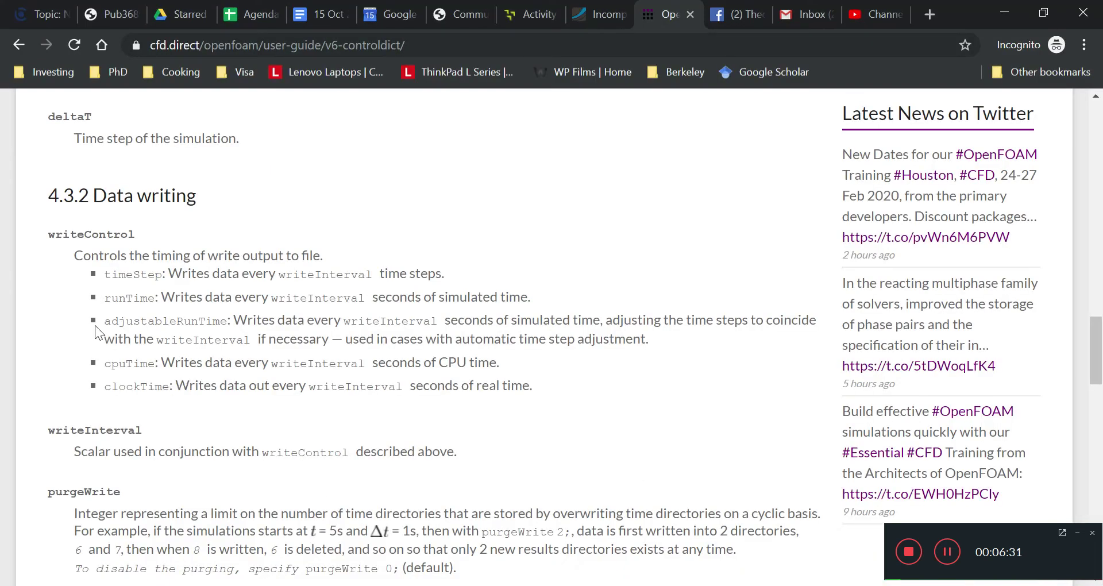
drag(104, 320, 256, 339)
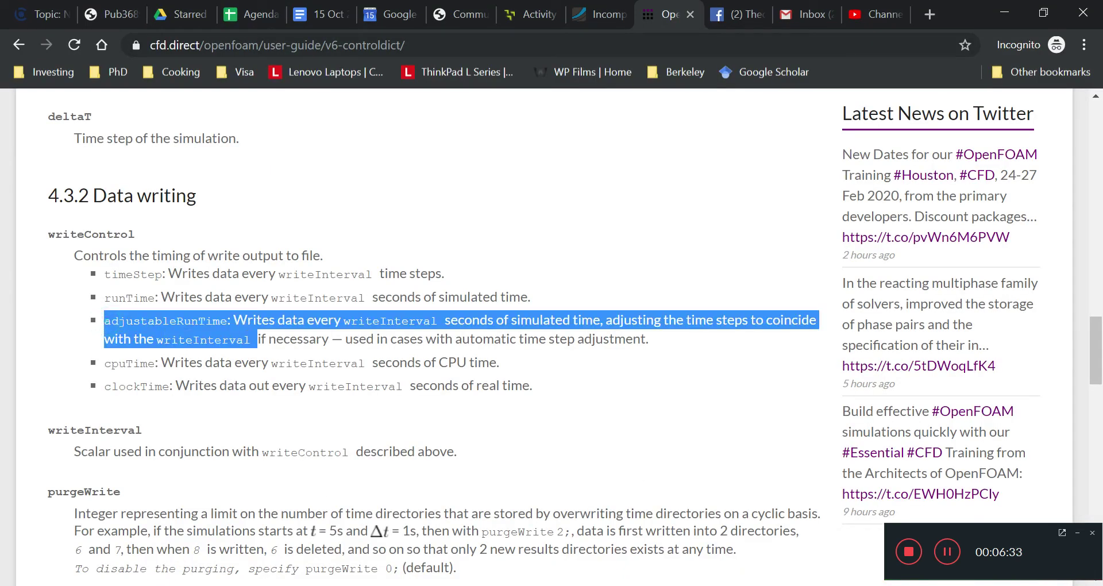
click(257, 339)
- In red, draw a curve under the first interval and a loop around 0.5s
mouse_move(674, 585)
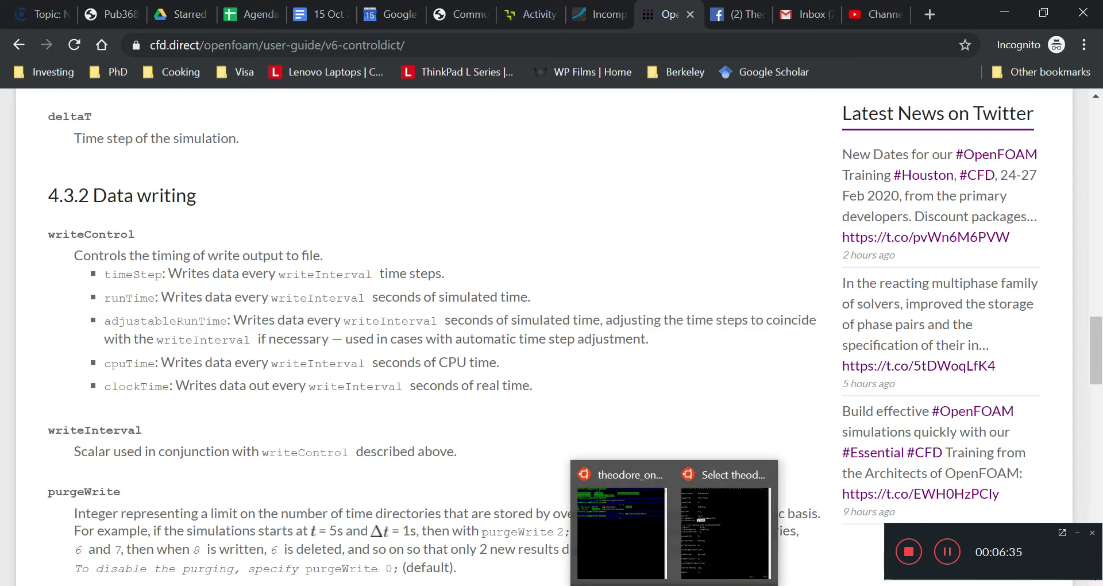
click(712, 585)
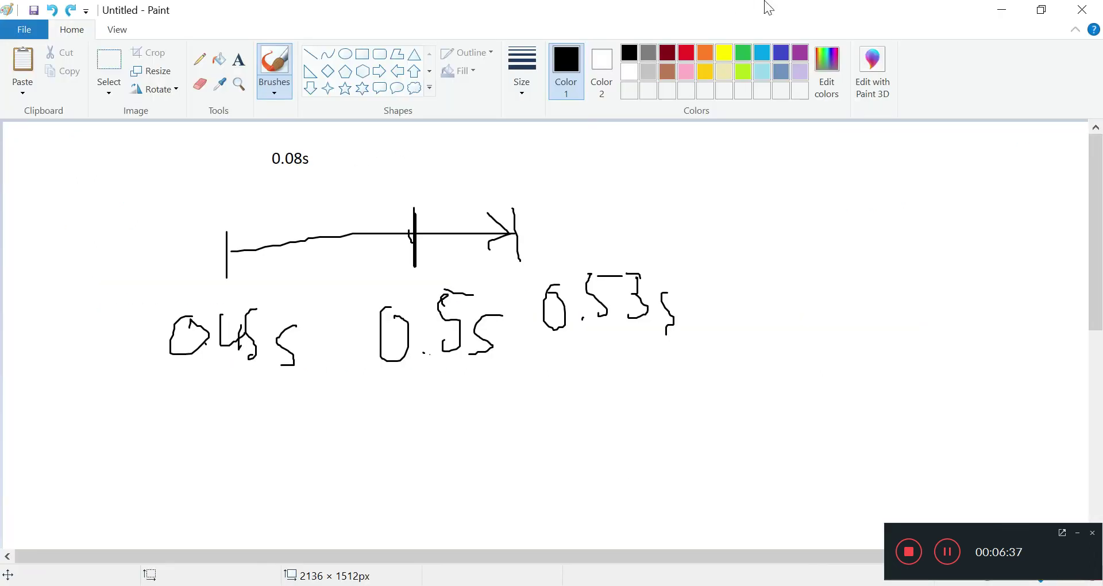
click(687, 53)
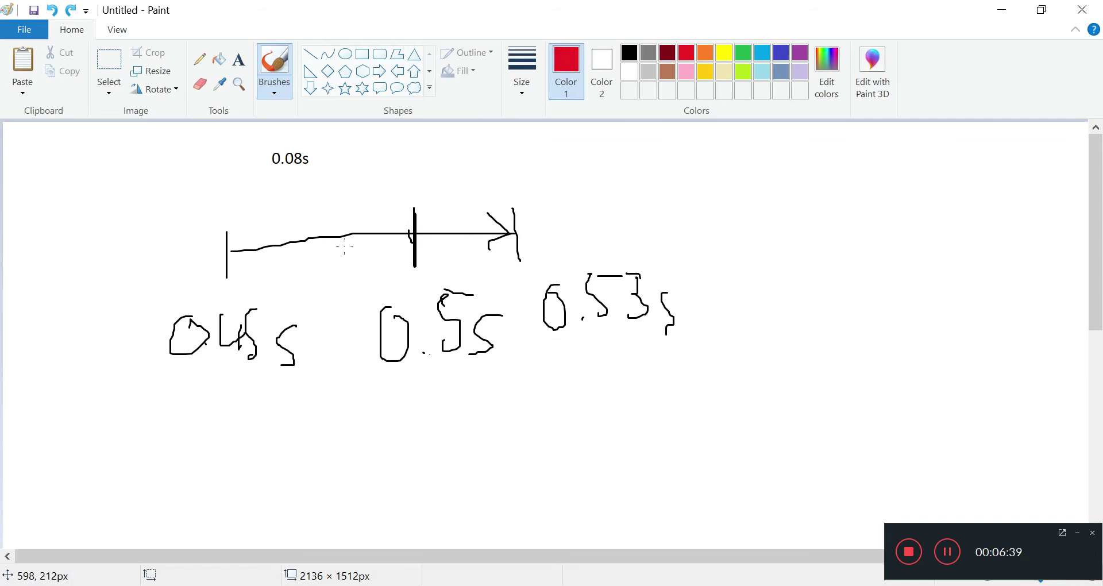
mouse_move(230, 264)
mouse_down()
mouse_move(308, 273)
mouse_move(381, 254)
mouse_move(380, 243)
mouse_up()
drag(469, 275, 466, 387)
key(ctrl+z)
mouse_move(441, 280)
mouse_down()
mouse_move(343, 320)
mouse_move(402, 410)
mouse_move(475, 374)
mouse_move(492, 307)
mouse_move(419, 256)
mouse_up()
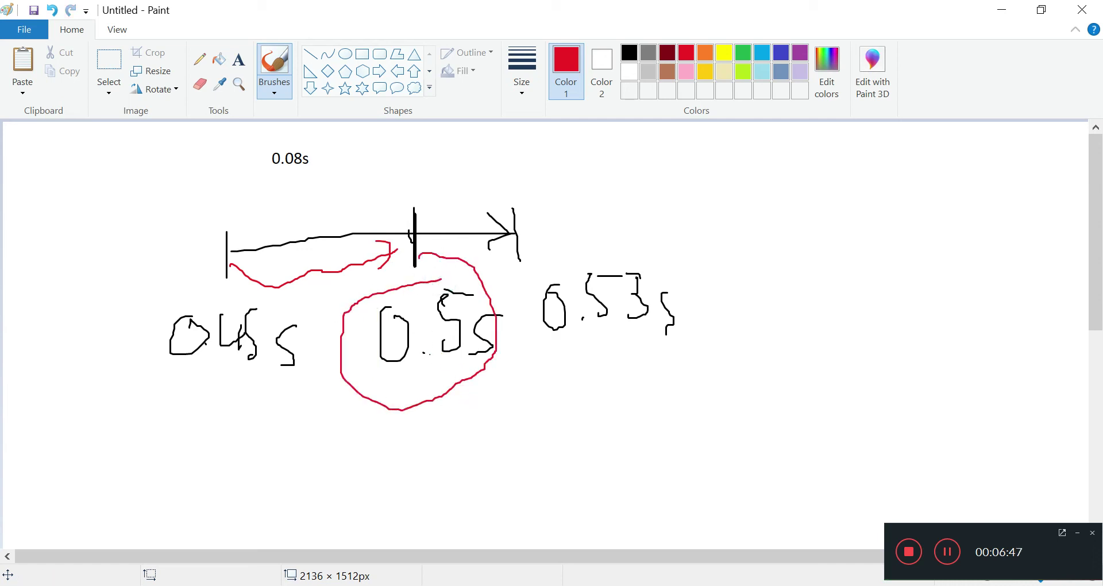
- Highlight the adjustableRunTime and writeInterval values in the controlDict terminal
click(639, 539)
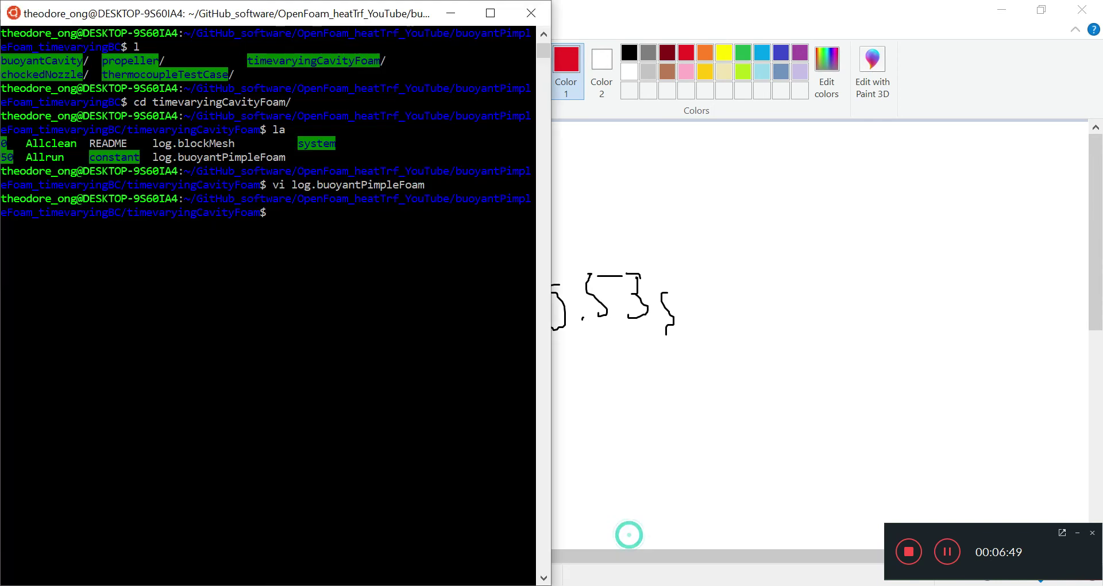
click(714, 552)
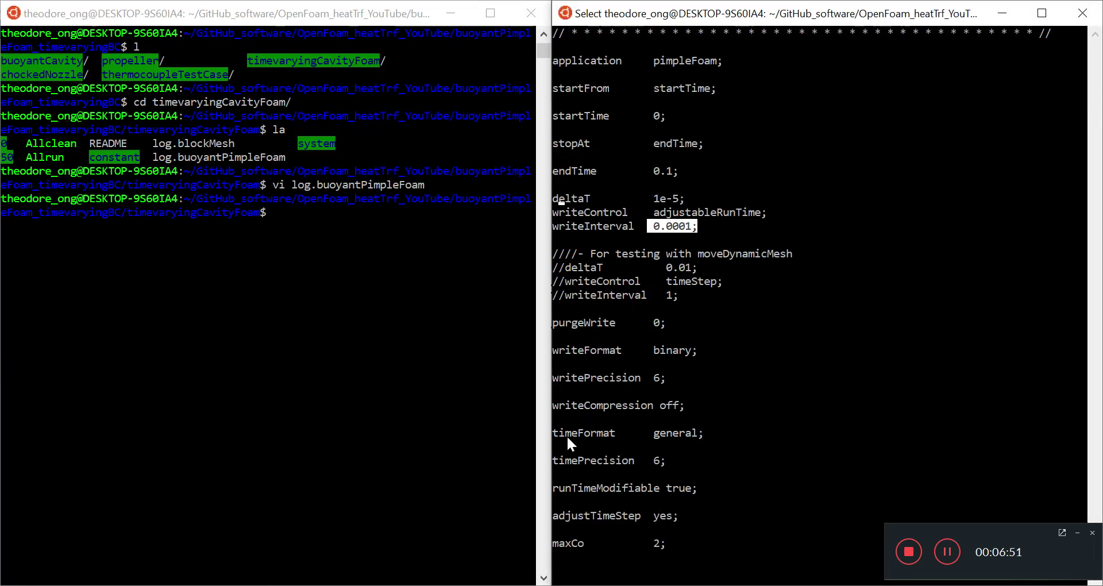
click(764, 211)
drag(712, 209, 654, 215)
click(676, 268)
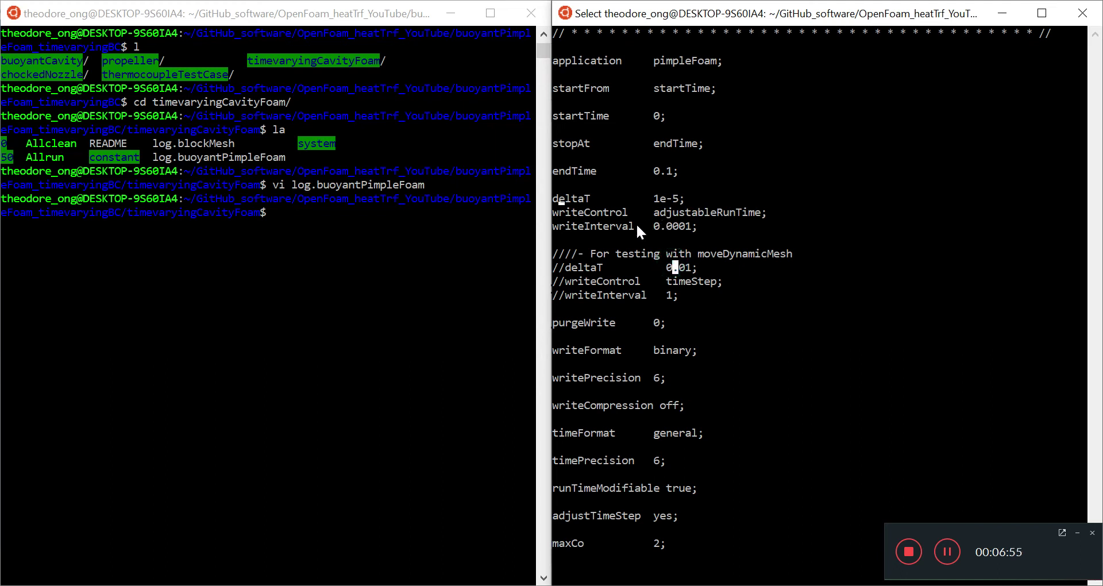
click(659, 211)
mouse_move(657, 216)
mouse_down()
mouse_move(679, 218)
mouse_move(656, 230)
mouse_up()
right_click(760, 208)
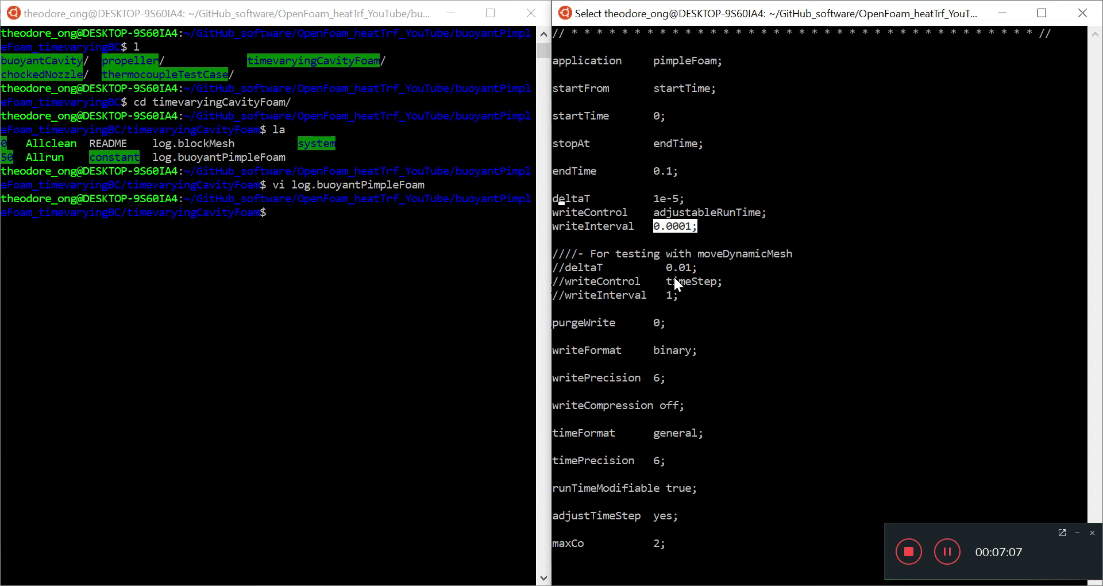
- List the timevaryingCavityFoam folder, showing time folders 0/ and 50/
click(368, 214)
text(l)
key(Return)
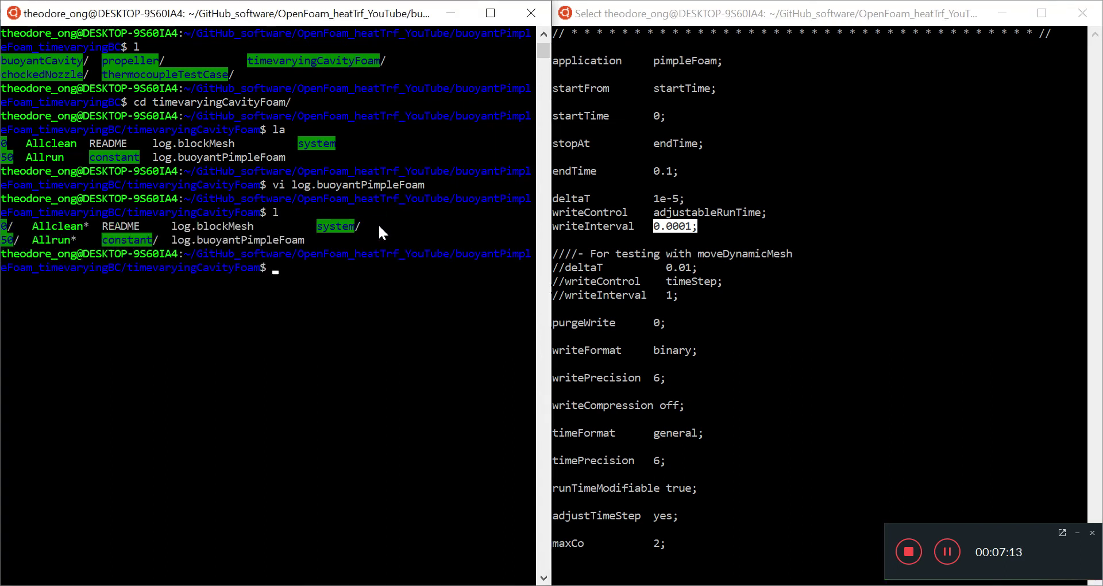
click(16, 238)
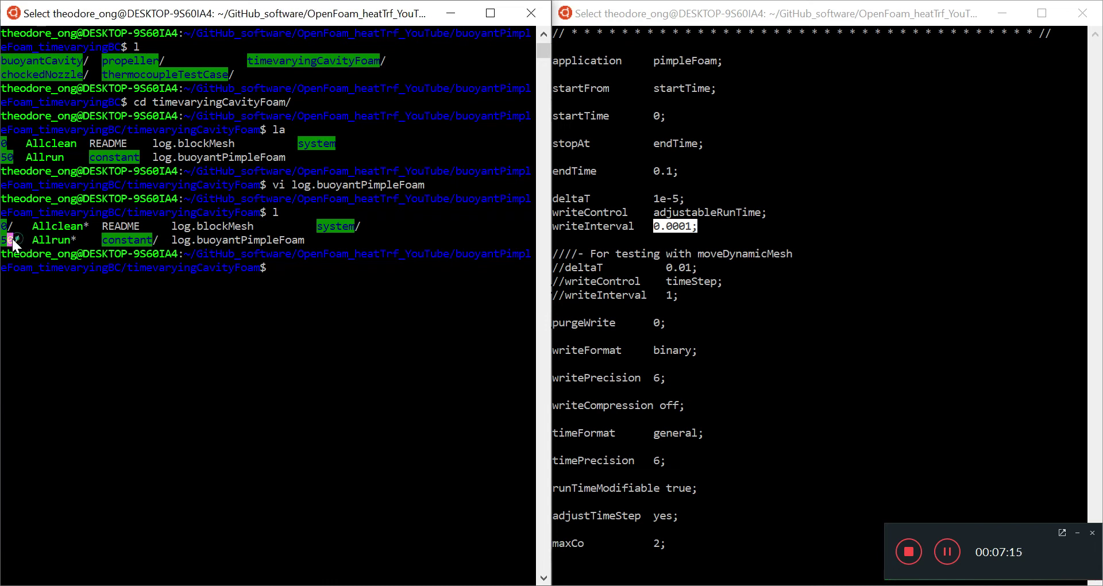
click(109, 358)
- Run ./Allclean on the case and list the cleaned folder
key(Escape)
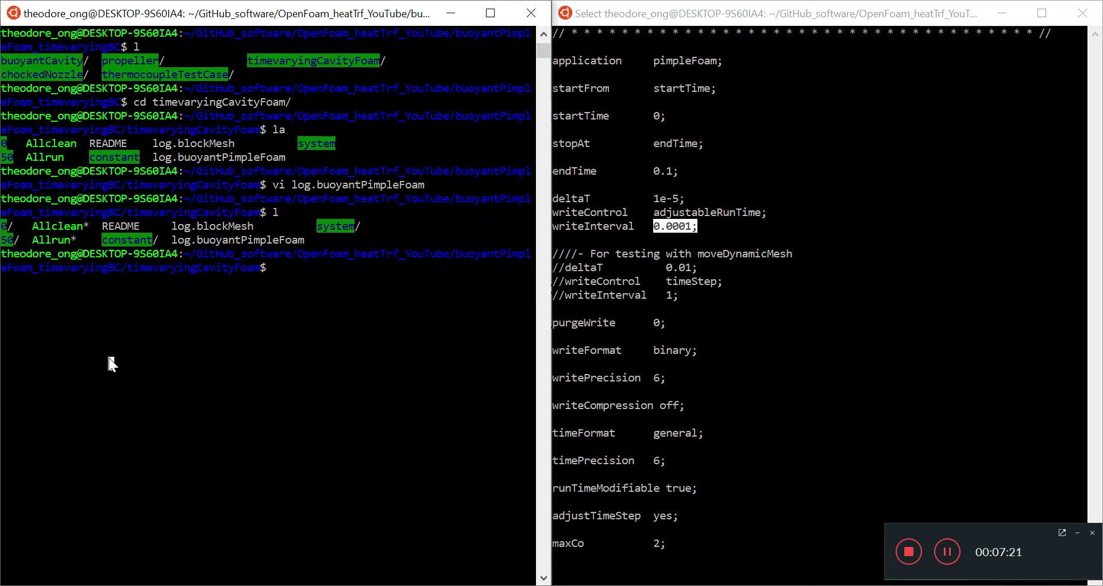
text(./Allclean)
key(Return)
text(l)
key(Return)
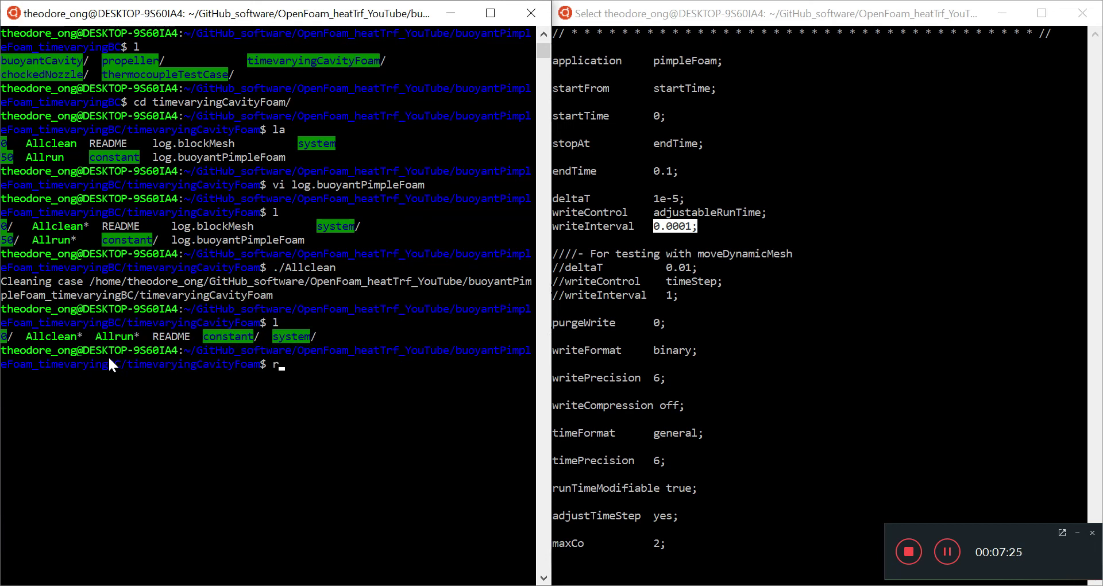
- Delete the README with rm -r and open system/controlDict in vim
text(rm -r README)
key(Return)
text(l)
key(Return)
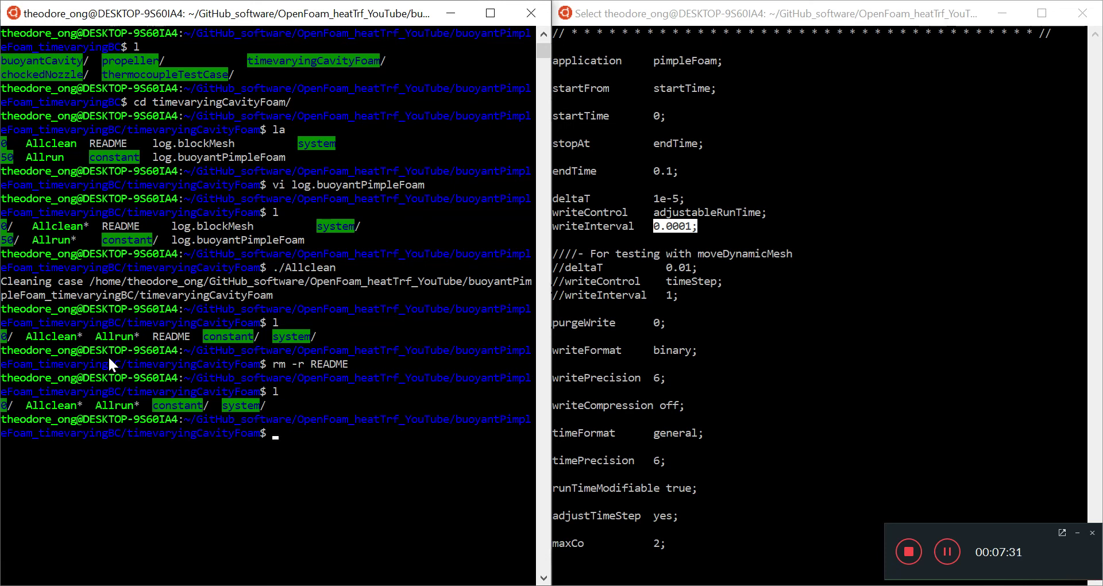
text(vi system/controlDict)
key(Return)
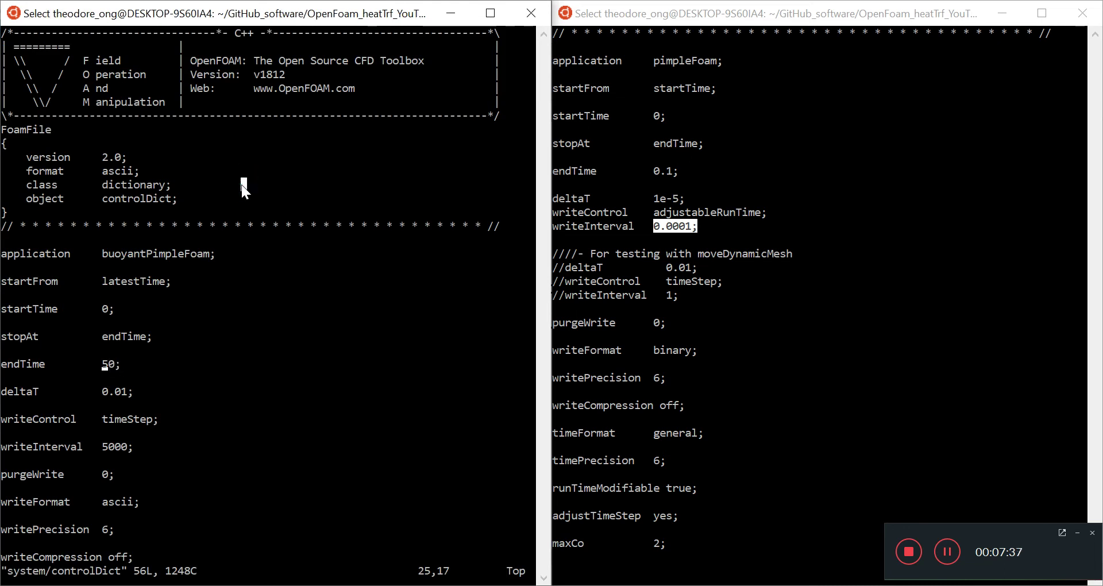
- In controlDict, set endTime to 100 and writeControl to adjustableRunTime
key(Down)
key(Down)
key(Down)
key(Down)
key(Down)
key(Up)
key(Up)
key(Up)
key(Up)
key(Up)
key(Up)
key(Down)
key(i)
key(Delete)
text(10)
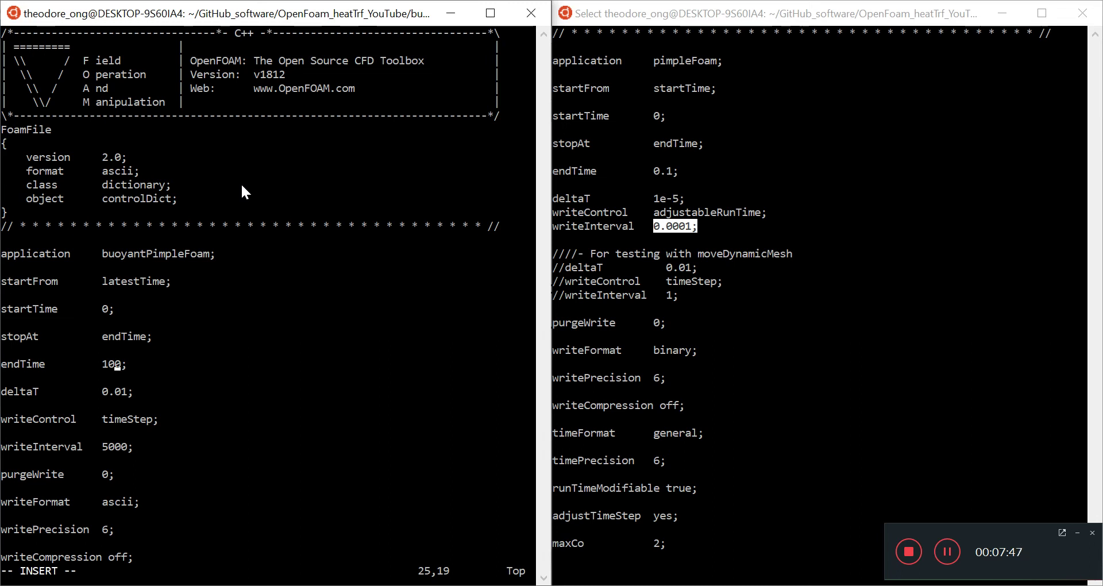
key(Down)
key(Down)
key(Down)
key(Down)
key(Down)
key(Down)
key(Down)
key(Down)
key(Down)
key(Down)
key(Down)
key(Down)
key(Down)
key(Down)
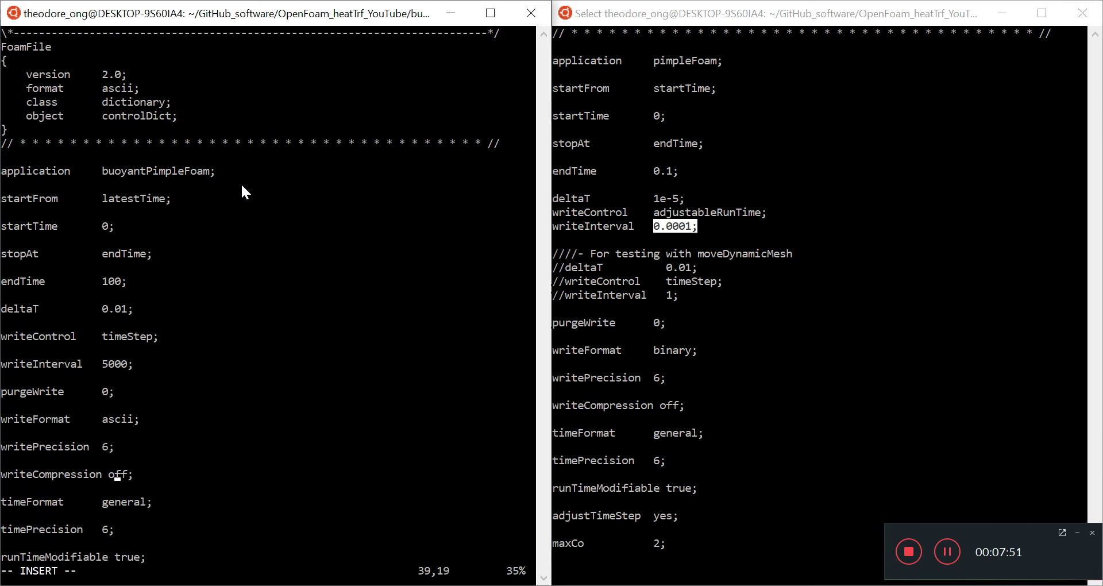
key(Up)
key(Up)
key(Up)
key(Up)
key(Up)
key(Up)
key(Up)
key(Up)
key(Up)
key(Up)
key(Left)
key(Left)
key(Insert)
key(Insert)
key(Delete)
key(Delete)
key(Delete)
key(Delete)
key(Delete)
key(Delete)
key(Delete)
key(Delete)
text(adjusta)
text(bleRunTime)
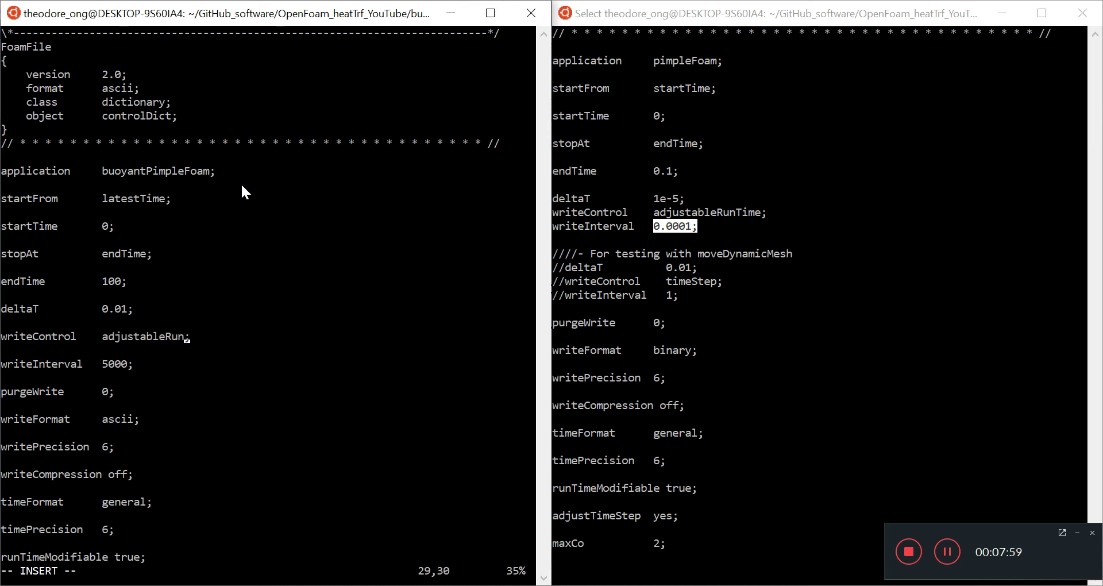
- Change writeInterval from 5000 to 10 and save the file with :w
key(Down)
key(Down)
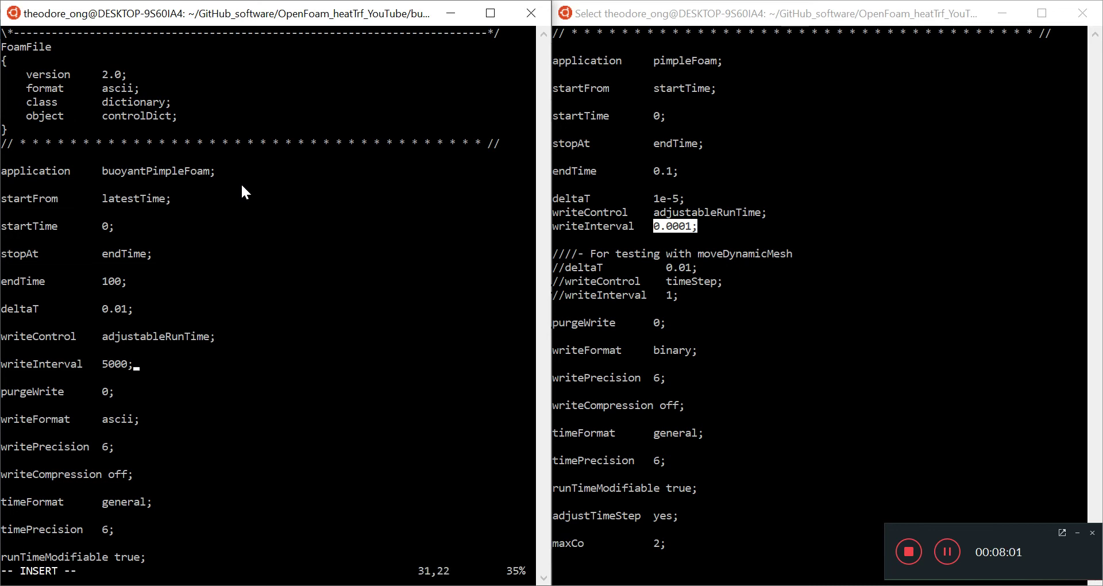
key(Left)
key(Left)
key(Left)
key(Left)
key(Left)
key(Insert)
key(Insert)
key(Delete)
key(Delete)
key(Delete)
text(1)
key(Down)
key(Down)
key(Escape)
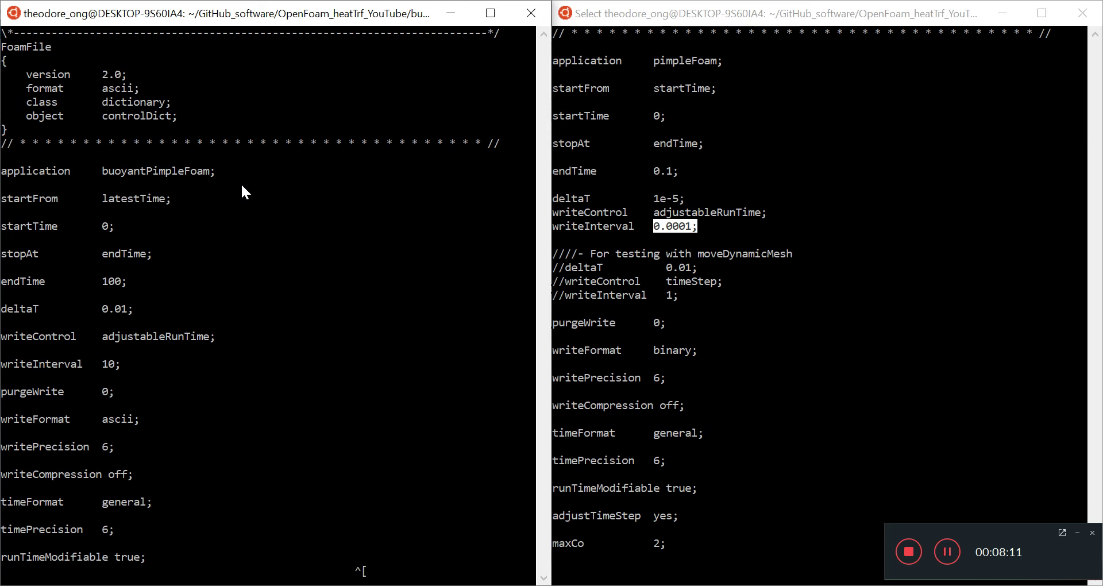
text(:w)
key(Return)
- Compare against the reference controlDict and highlight the runTimeModifiable line
key(Down)
key(Down)
key(Down)
key(Down)
key(Down)
key(Down)
key(Down)
key(Down)
key(Down)
key(Down)
key(Down)
key(Down)
key(Down)
key(Down)
key(Down)
key(Down)
key(Down)
key(Down)
key(Down)
key(Down)
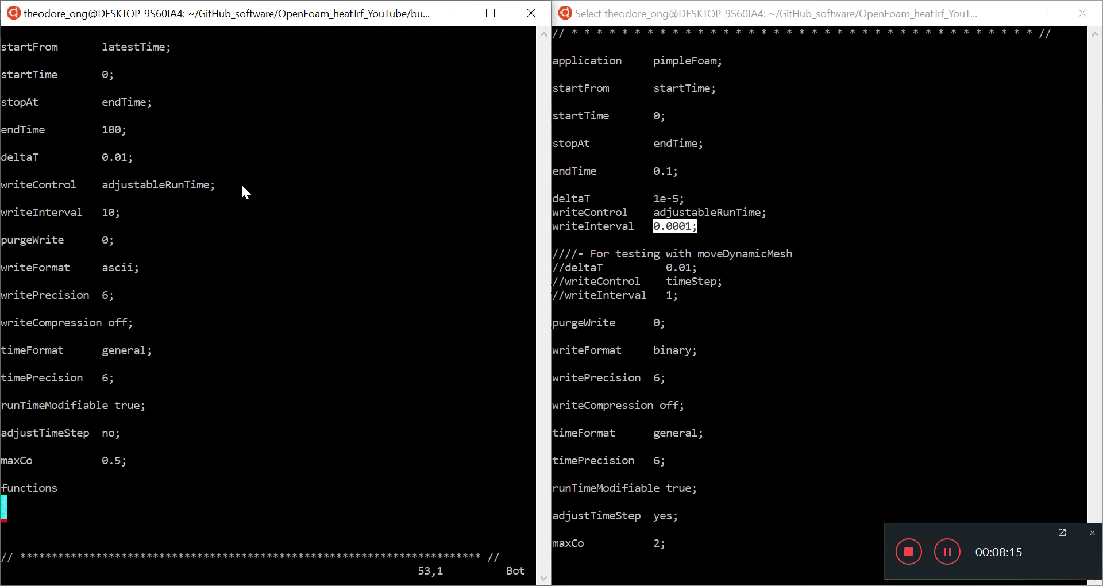
right_click(778, 347)
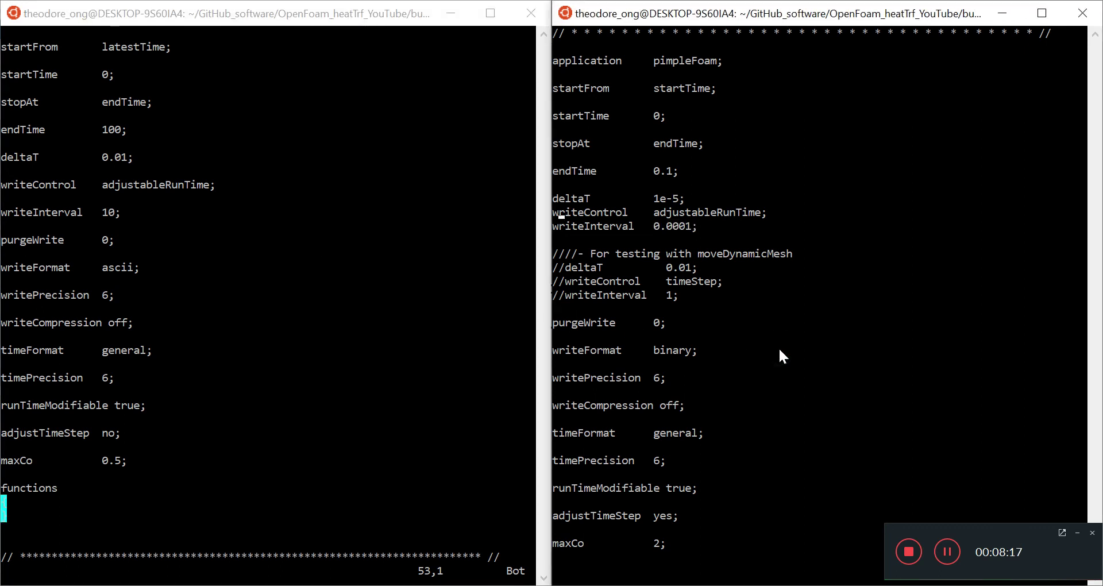
scroll(778, 347, down, 3)
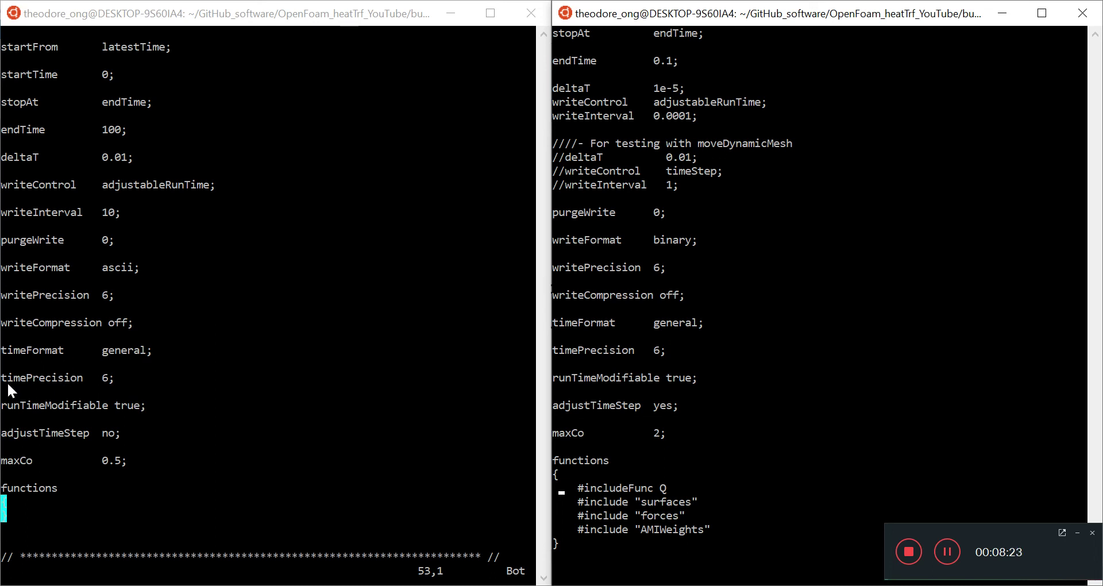
click(17, 405)
drag(35, 404, 146, 409)
right_click(146, 451)
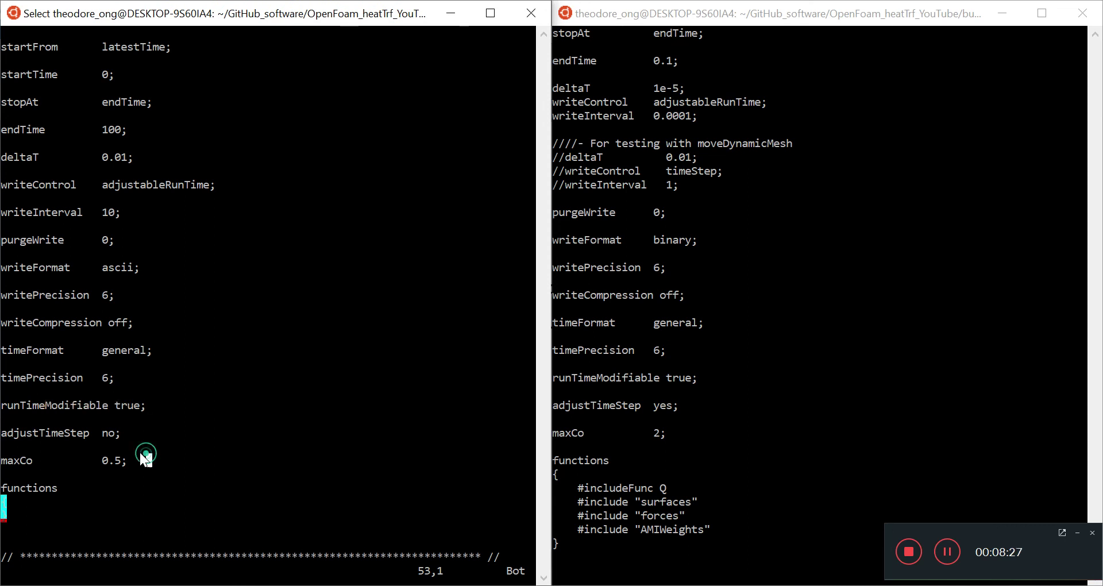
click(91, 428)
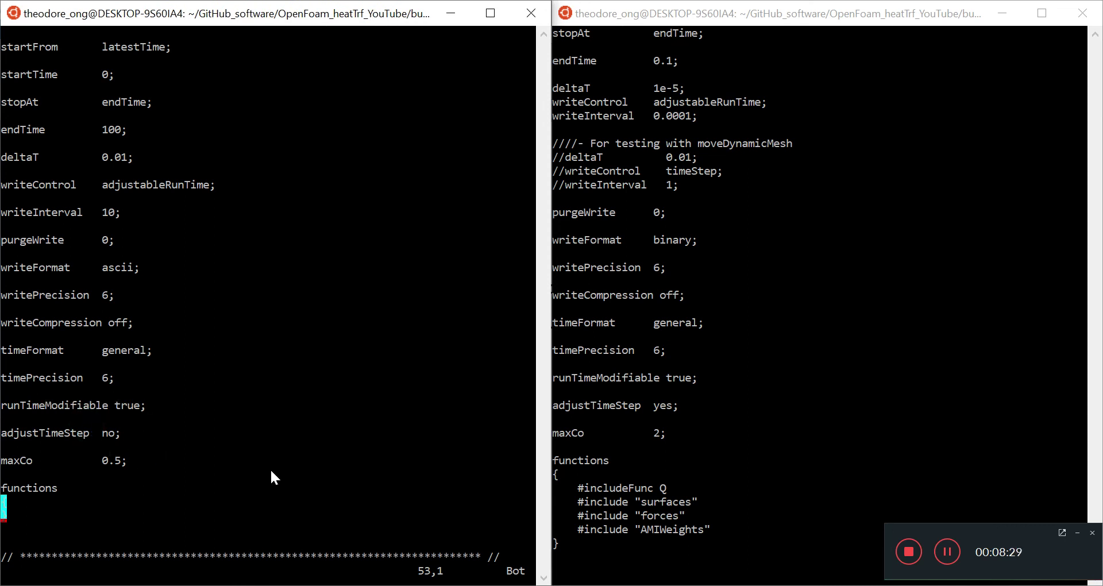
- Change adjustTimeStep from no to yes
key(k)
key(k)
key(k)
key(w)
key(k)
key(k)
key(i)
key(Delete)
key(Delete)
text(yes)
- Set maxCo from 0.5 to 2.0 and save controlDict with :w
key(Down)
key(Down)
key(Left)
key(Left)
key(Left)
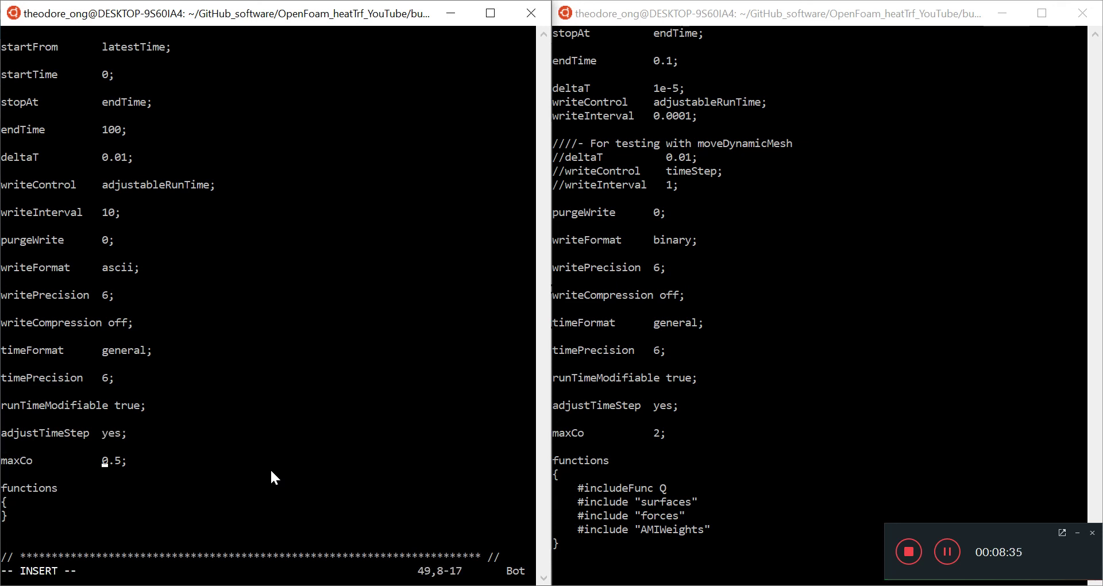
key(Insert)
key(Insert)
key(Delete)
key(Delete)
key(Delete)
text(2.0)
key(Escape)
text(:w)
key(Return)
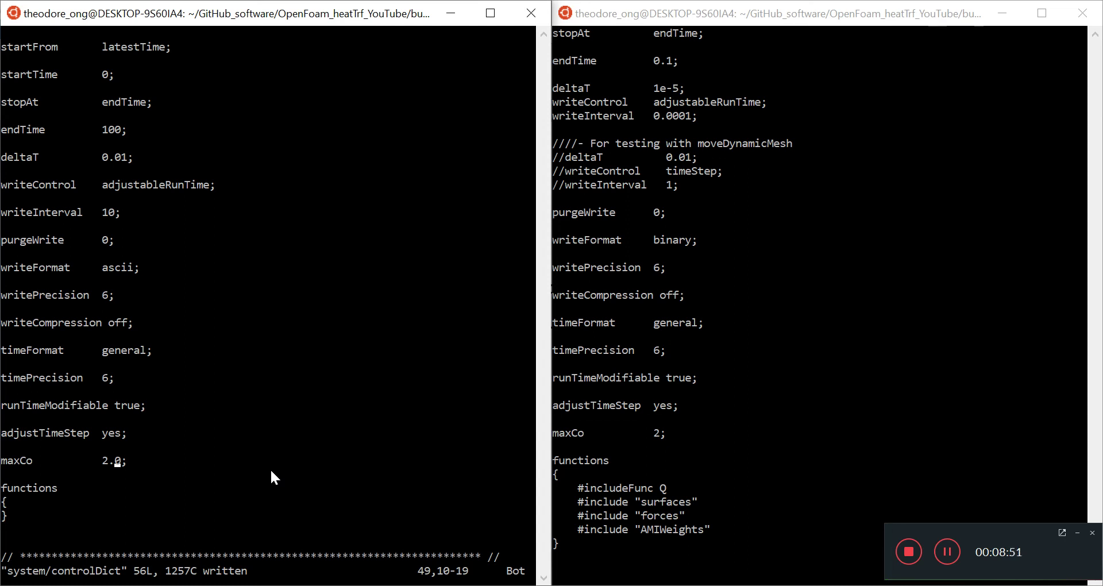
key(k)
key(k)
key(k)
key(k)
key(k)
key(k)
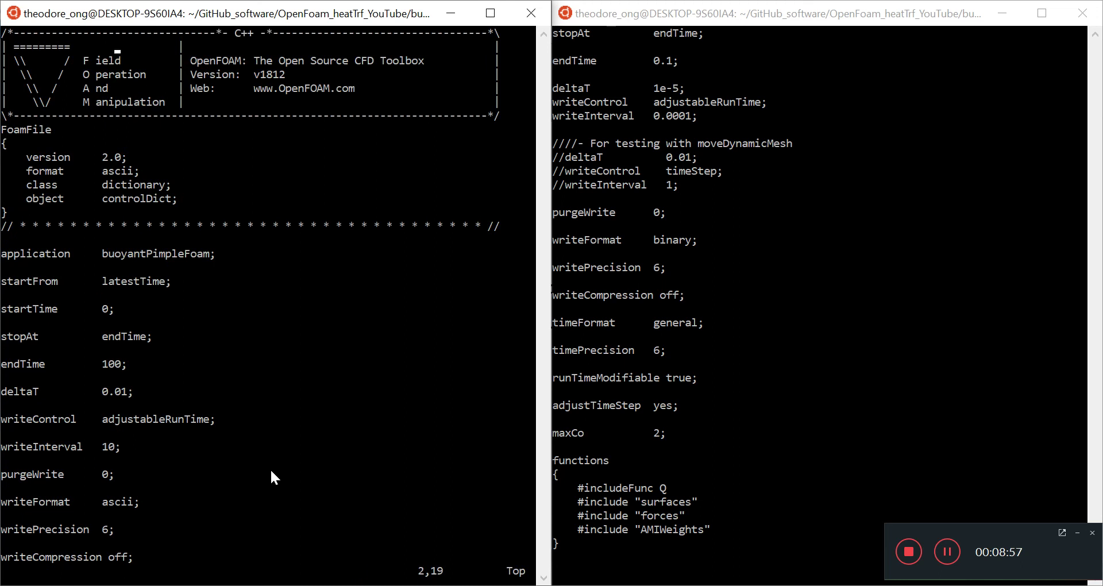
- Quit vim, go up to buoyantPimpleFoam_timevaryingBC with cd .., and run ls
text(:q)
key(Return)
text(cd ..)
key(Return)
text(ls)
key(Return)
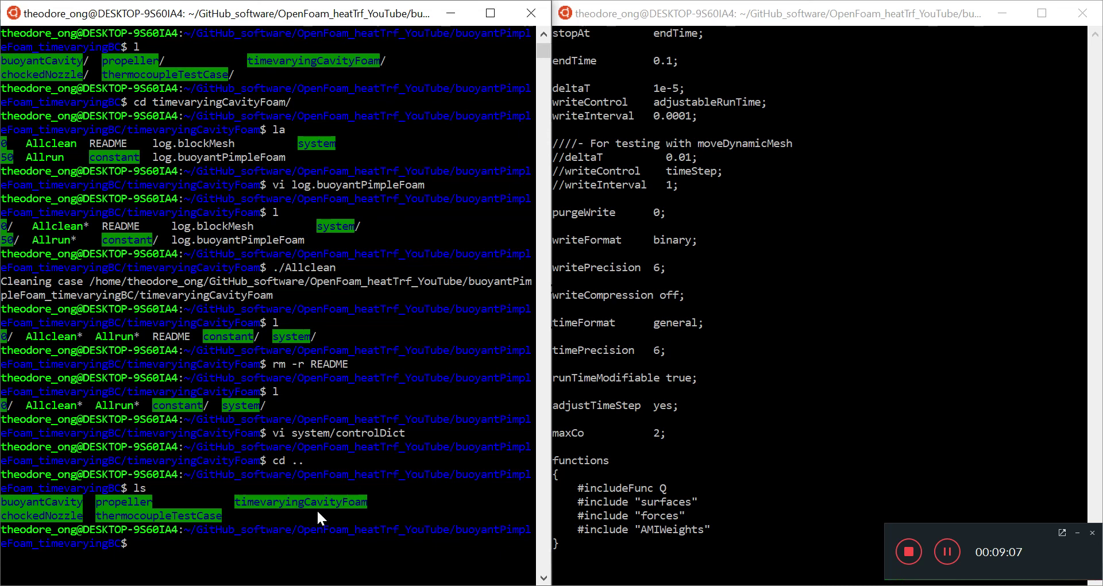
- Point out the timevaryingCavityFoam, buoyantCavity, thermocoupleTestCase and propeller case folders
drag(235, 503, 367, 503)
click(77, 499)
drag(77, 499, 14, 505)
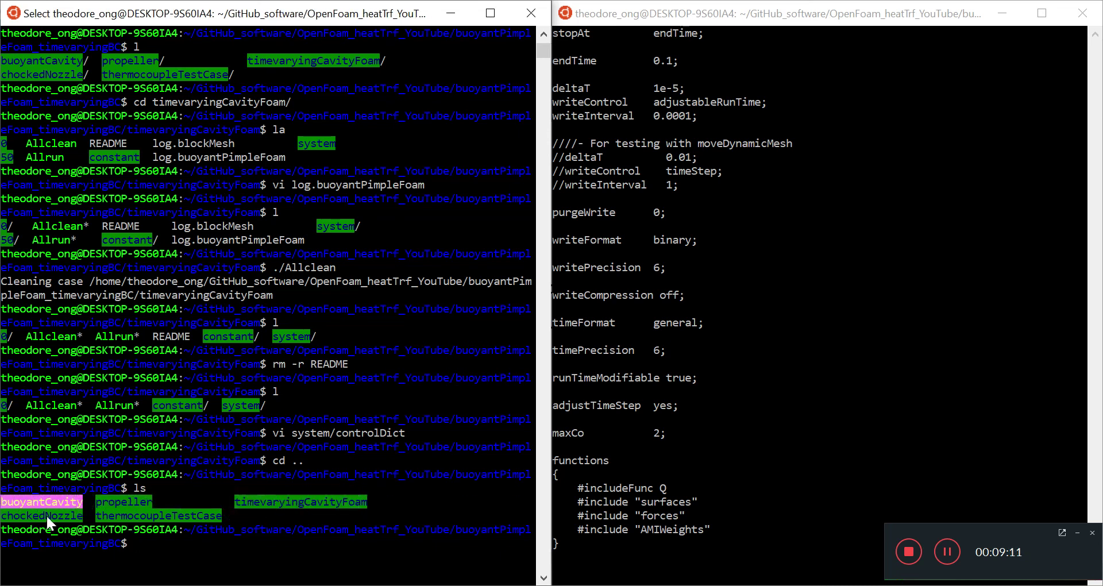
drag(102, 515, 190, 515)
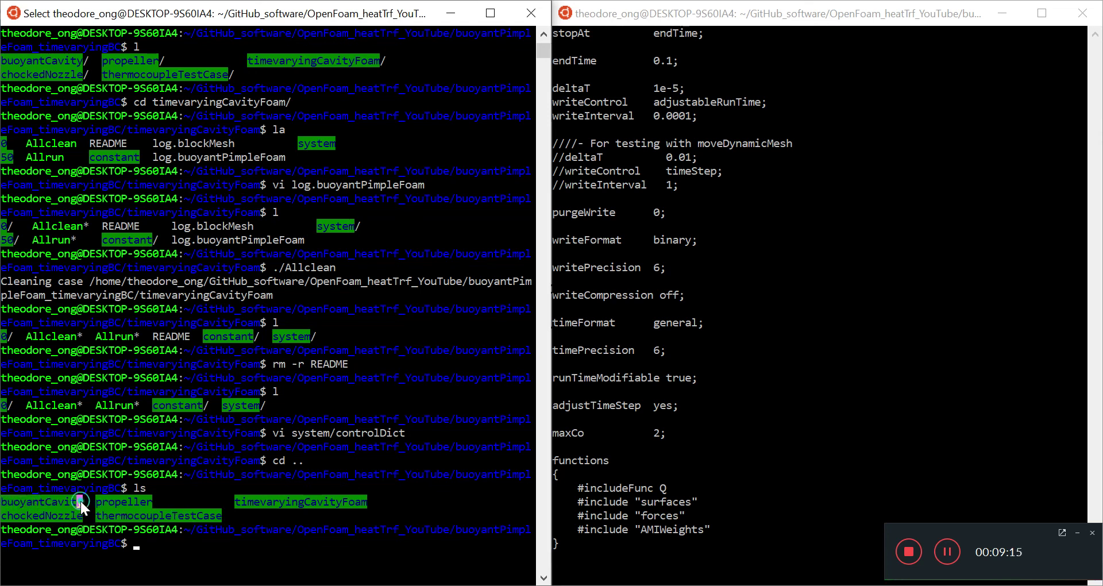
drag(77, 501, 2, 502)
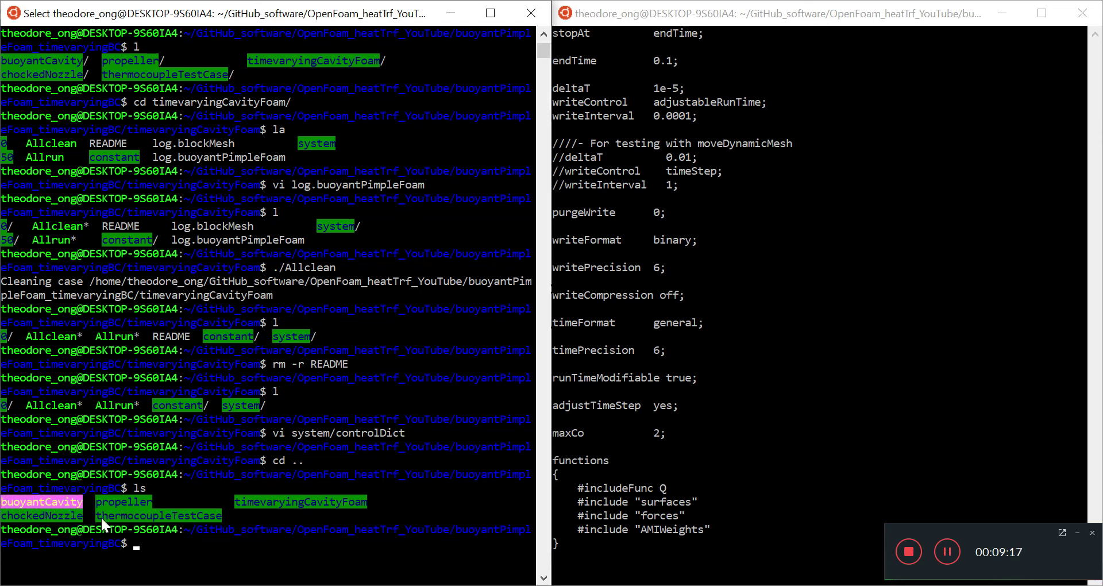
drag(101, 516, 216, 519)
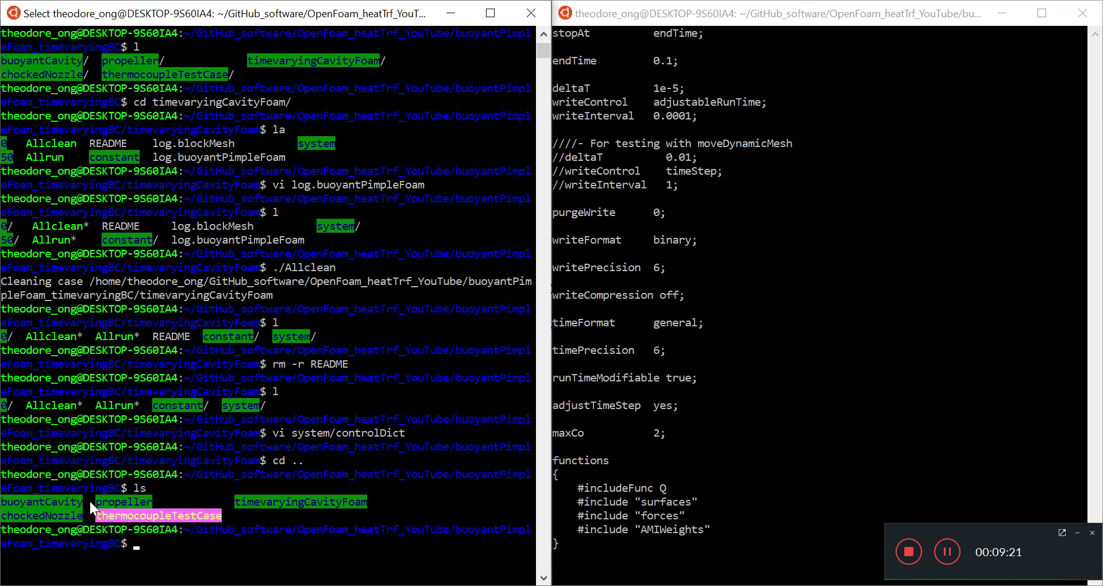
drag(102, 501, 128, 500)
- Glance at the reference controlDict, then return to the shell and point out chockedNozzle
click(660, 281)
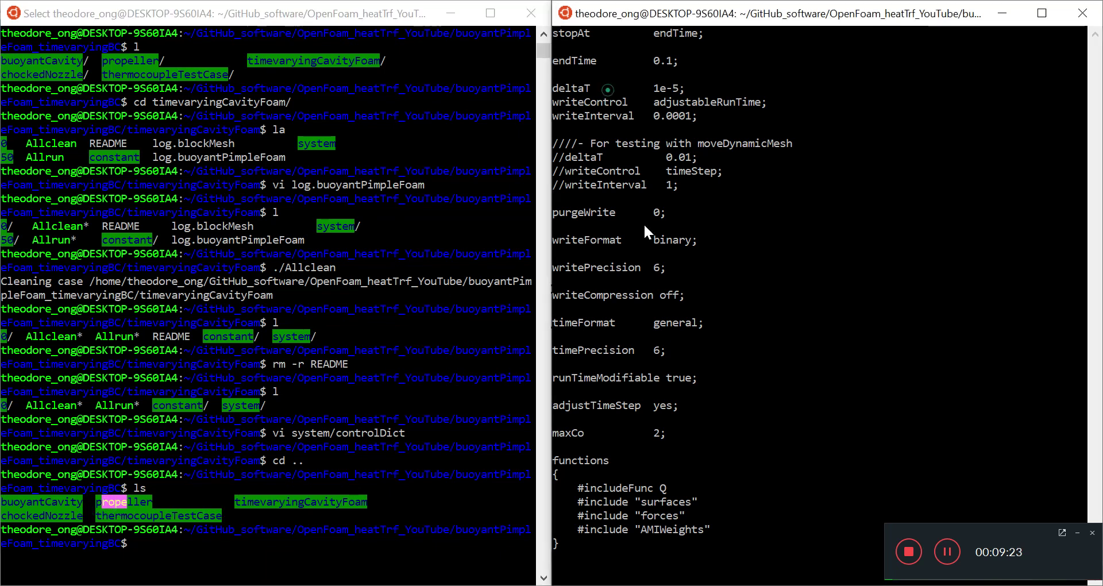
click(697, 468)
click(630, 240)
key(Escape)
scroll(629, 241, up, 4)
scroll(628, 236, up, 2)
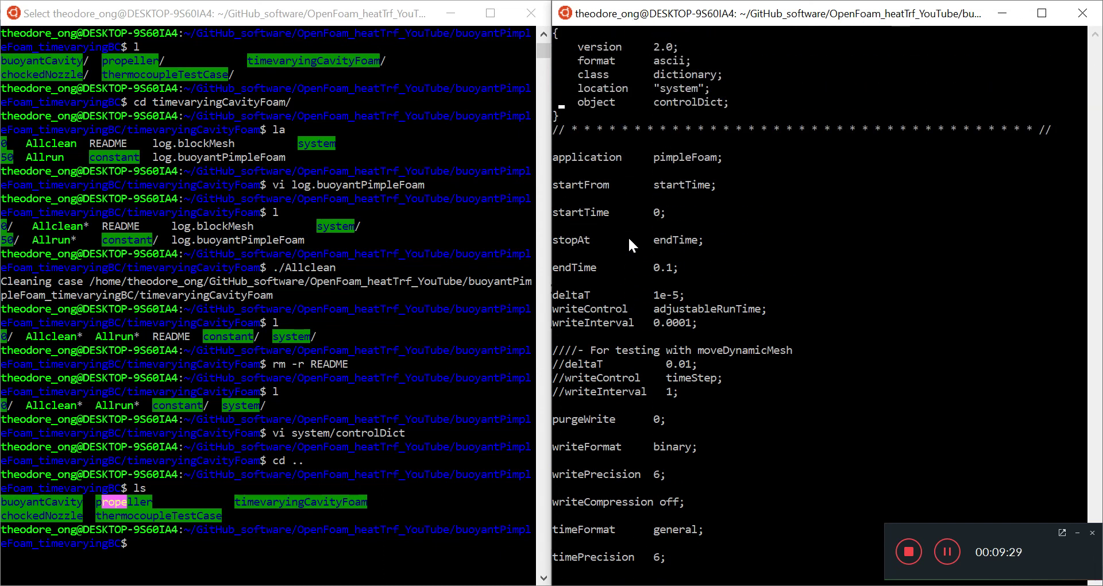
click(215, 533)
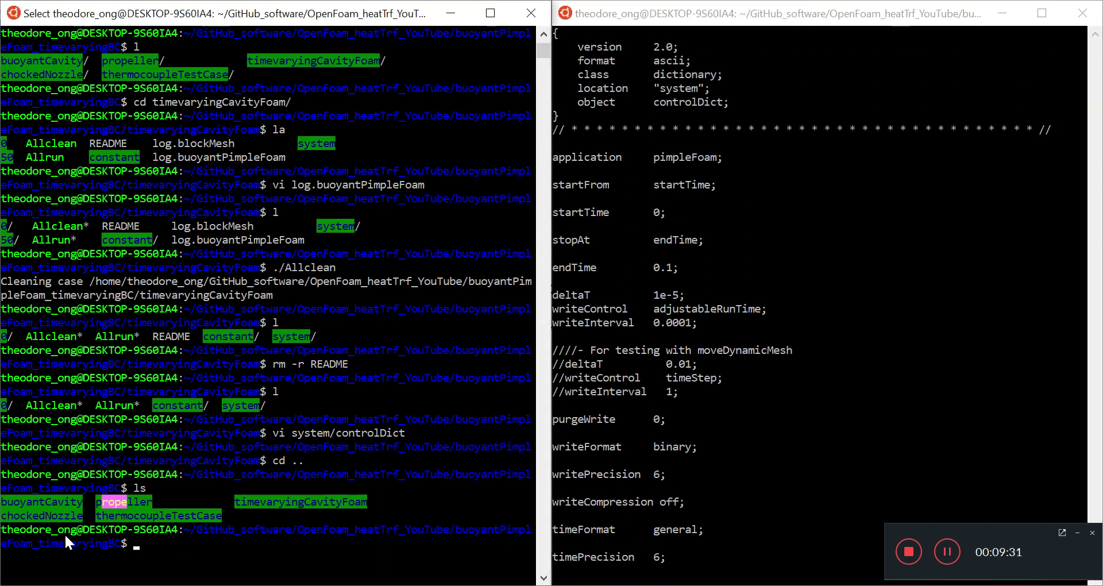
drag(87, 515, 1, 519)
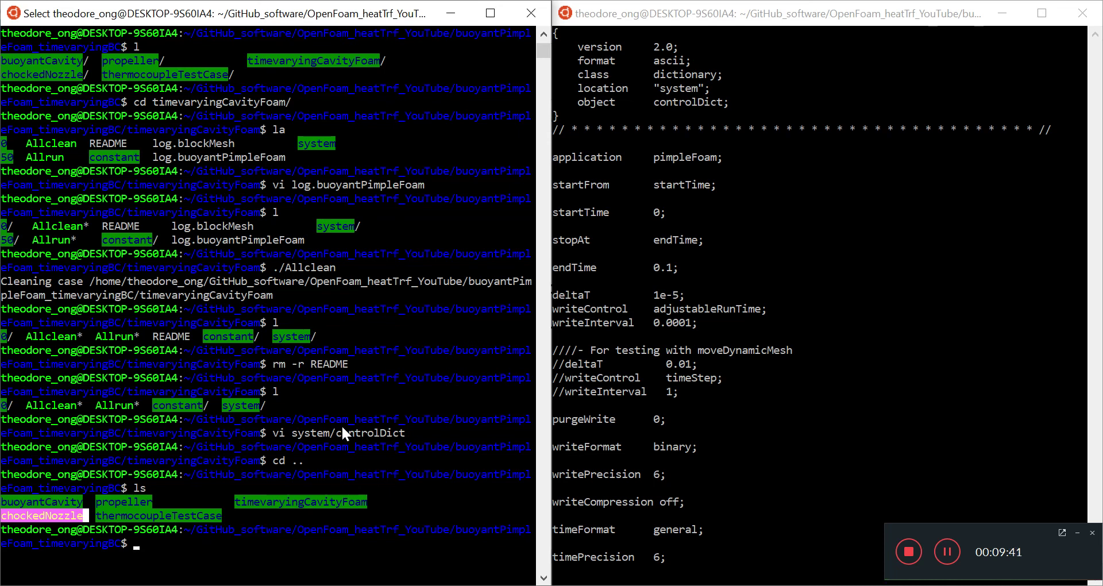
- Enter the timevaryingCavityFoam folder and list its contents
text(cd time)
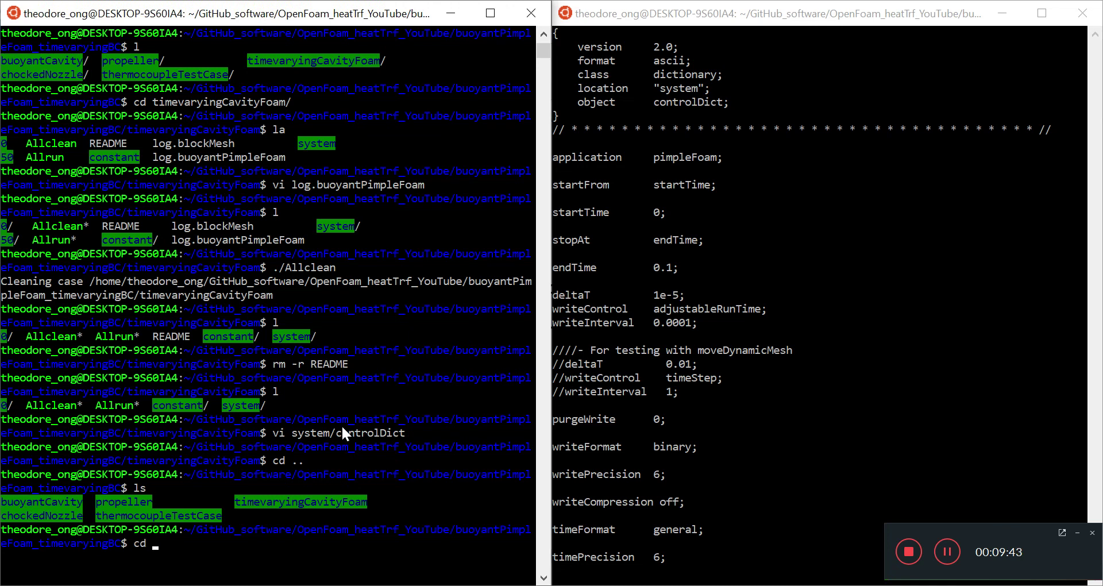
key(Tab)
key(Return)
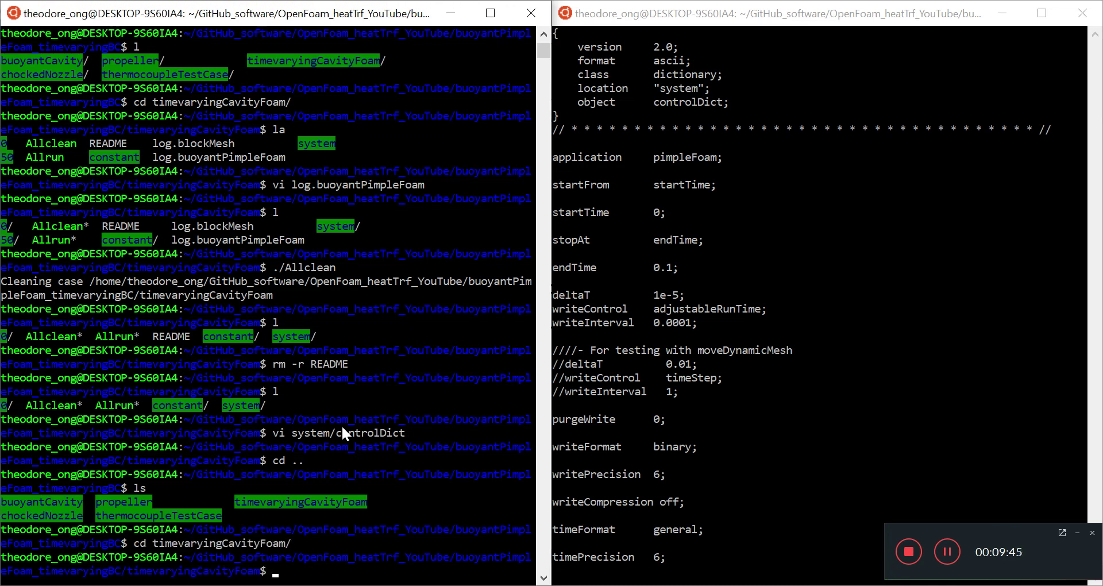
text(l)
key(Return)
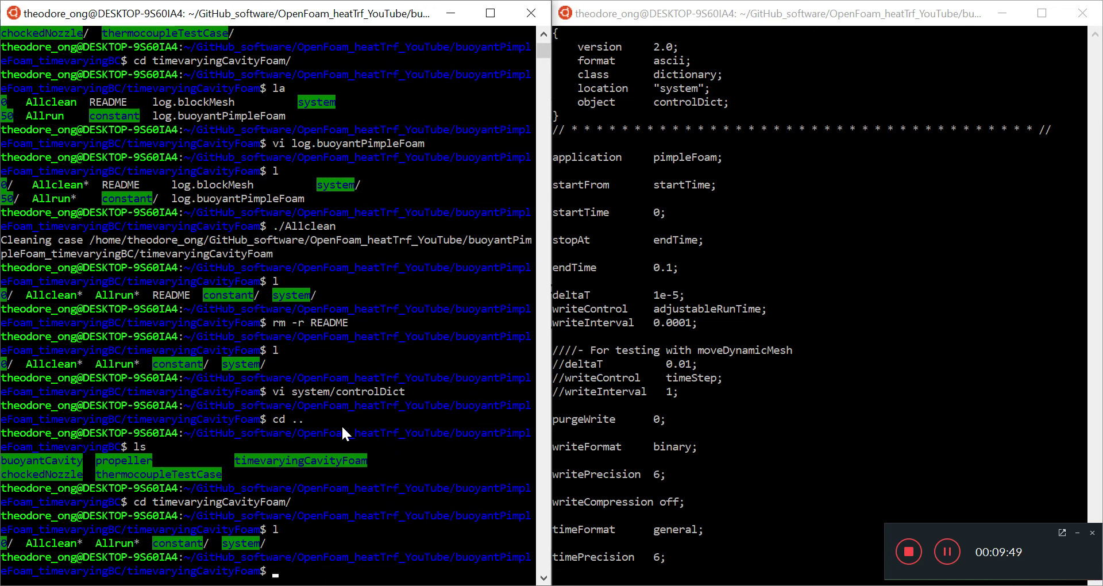
- Launch ./Allrun as a background job and list the new log files
text(./Allr)
key(Tab)
text(&)
key(Return)
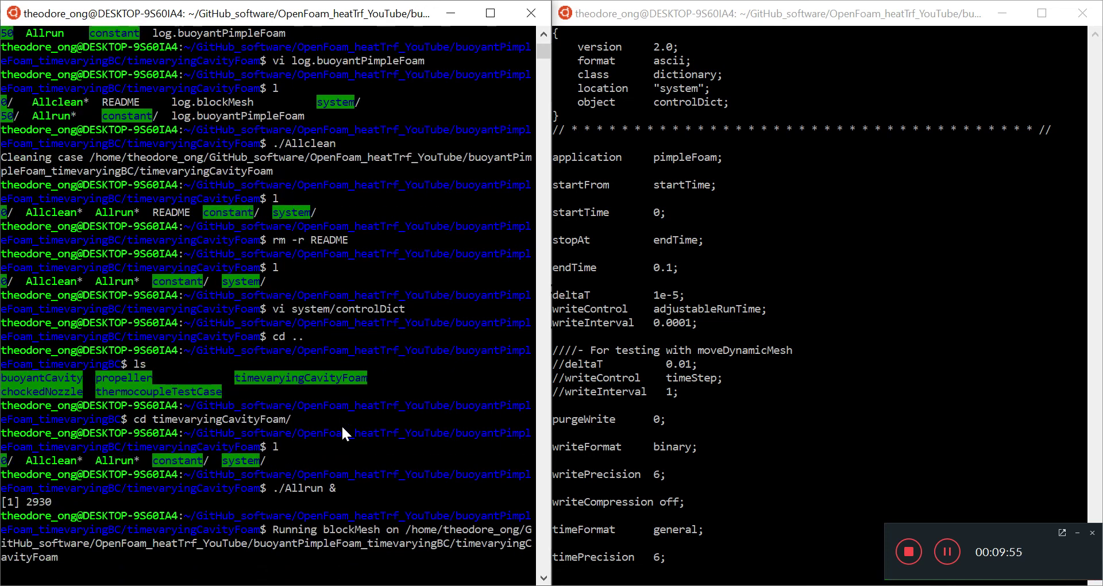
text(l)
key(Return)
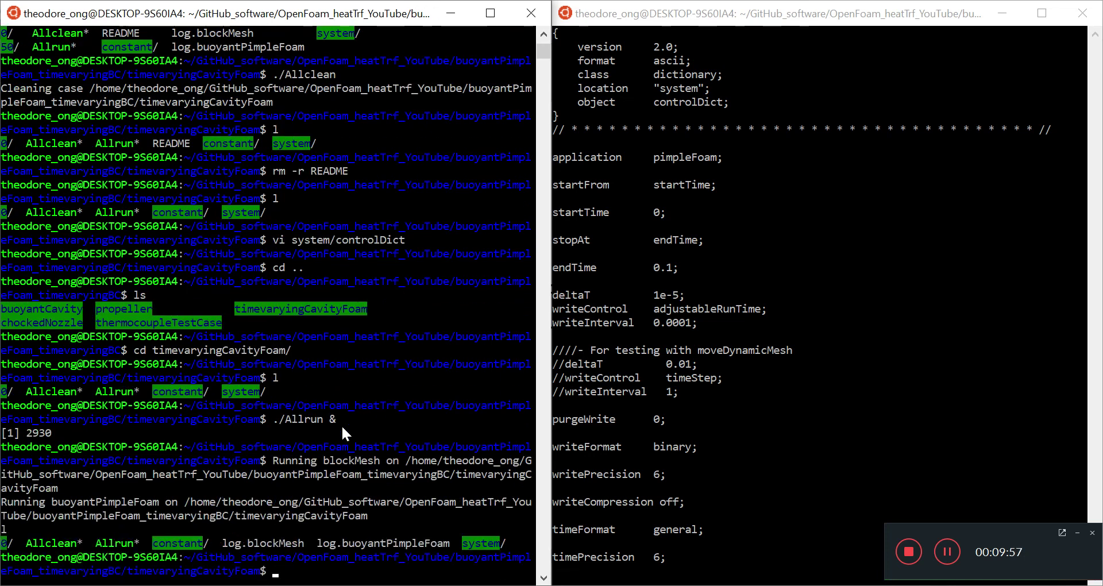
- Stage all changes and commit them as "adjusted runtime in buoyantPimpleFoam timevaryingCavityFoam case"
text(git)
text(.)
key(Return)
text(git)
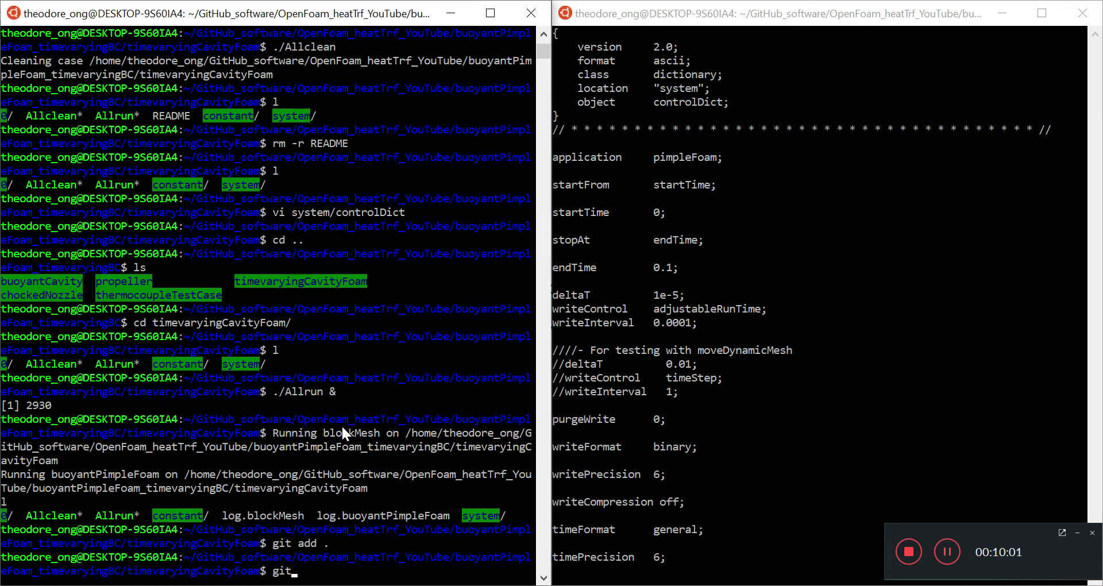
text( commit -m "adjusted runtim)
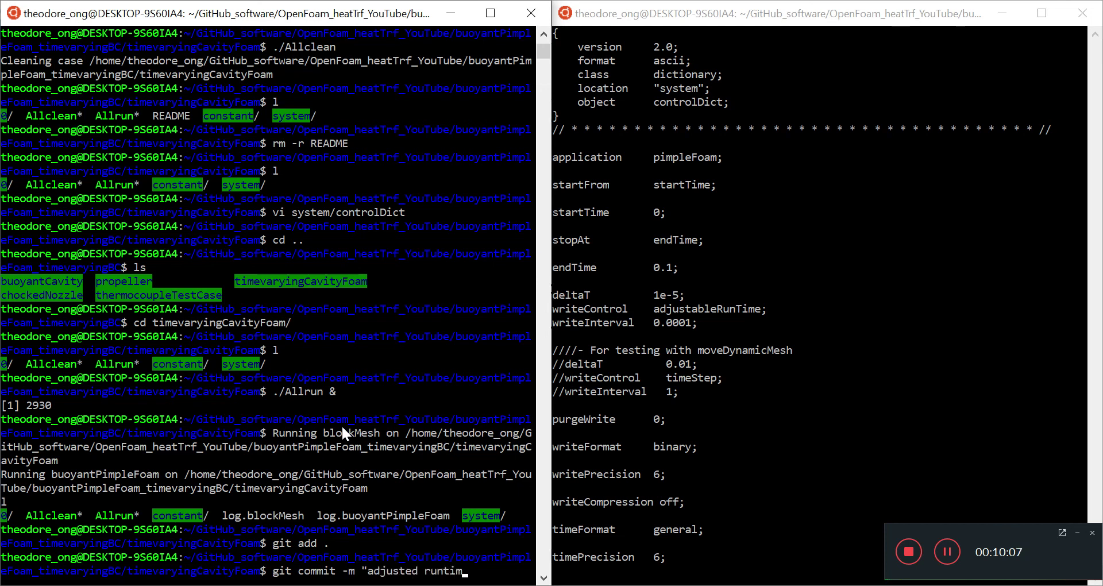
text(e in buoyantPimpleFoam)
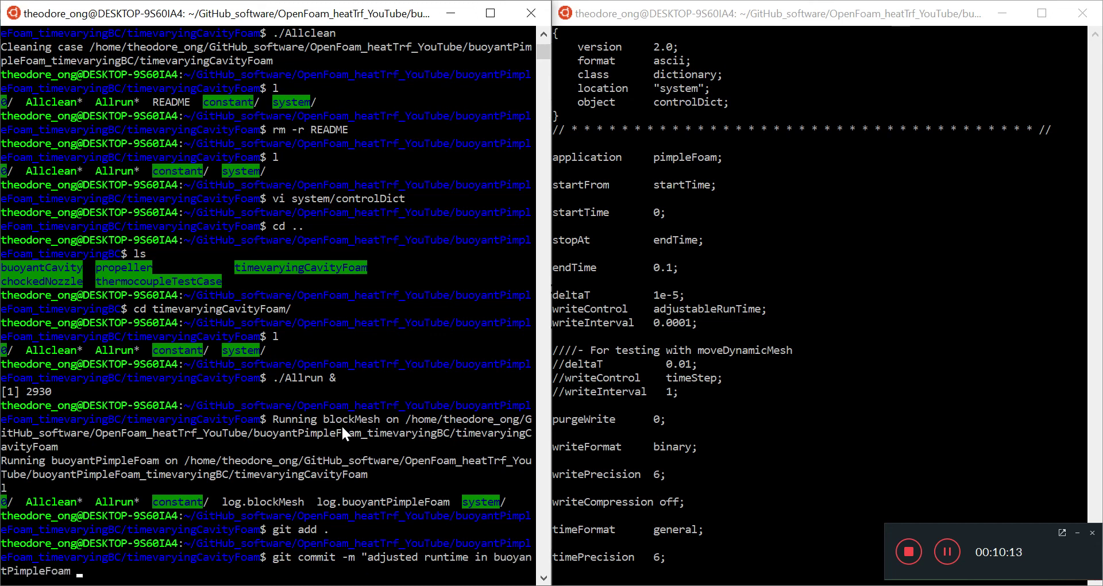
text( custom)
key(BackSpace)
key(BackSpace)
key(BackSpace)
key(BackSpace)
key(BackSpace)
key(BackSpace)
text(timevaryingCavity)
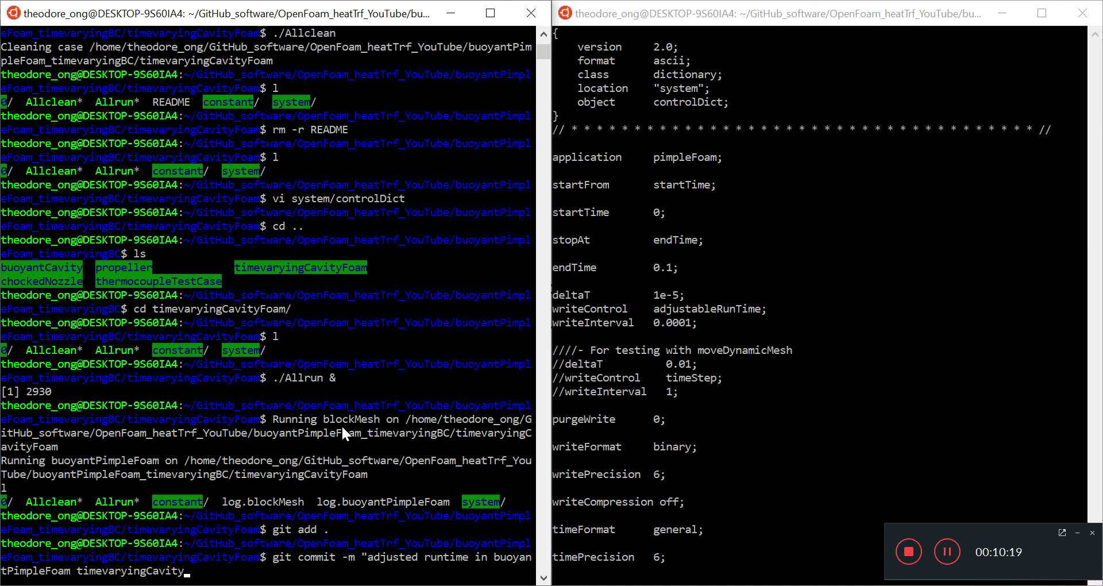
text(Foam case")
key(Return)
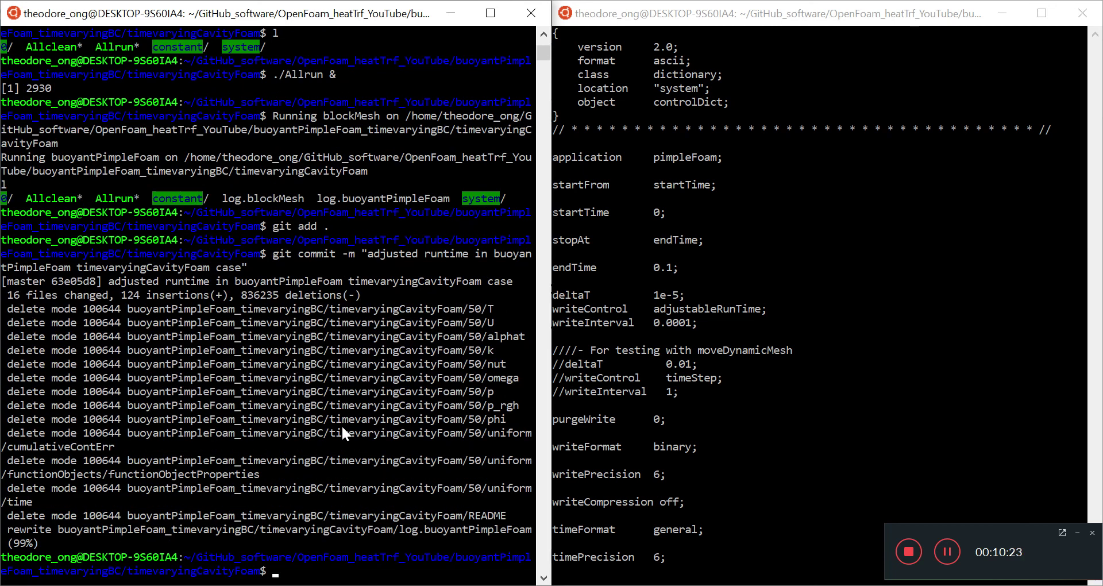
- Run git push origin master, entering the GitHub username and password
text(l)
key(Return)
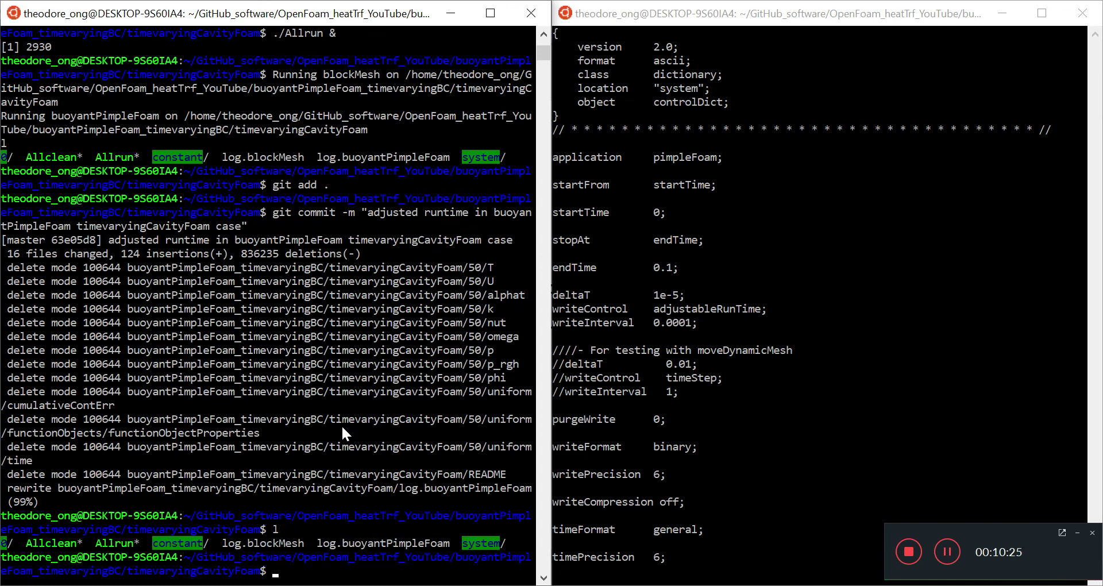
text(git push origin master)
key(Return)
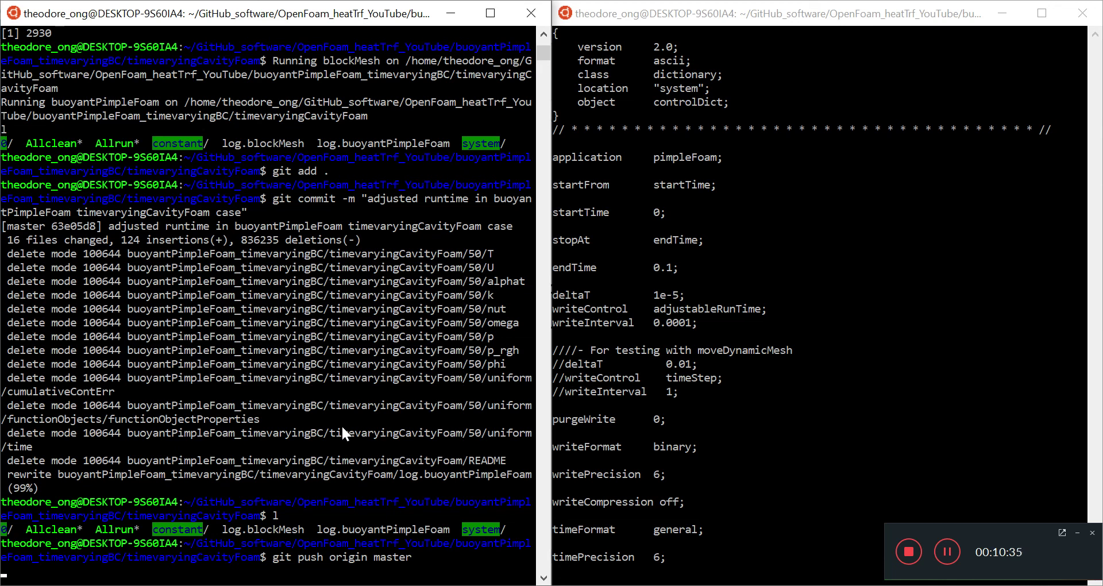
text(theodore)
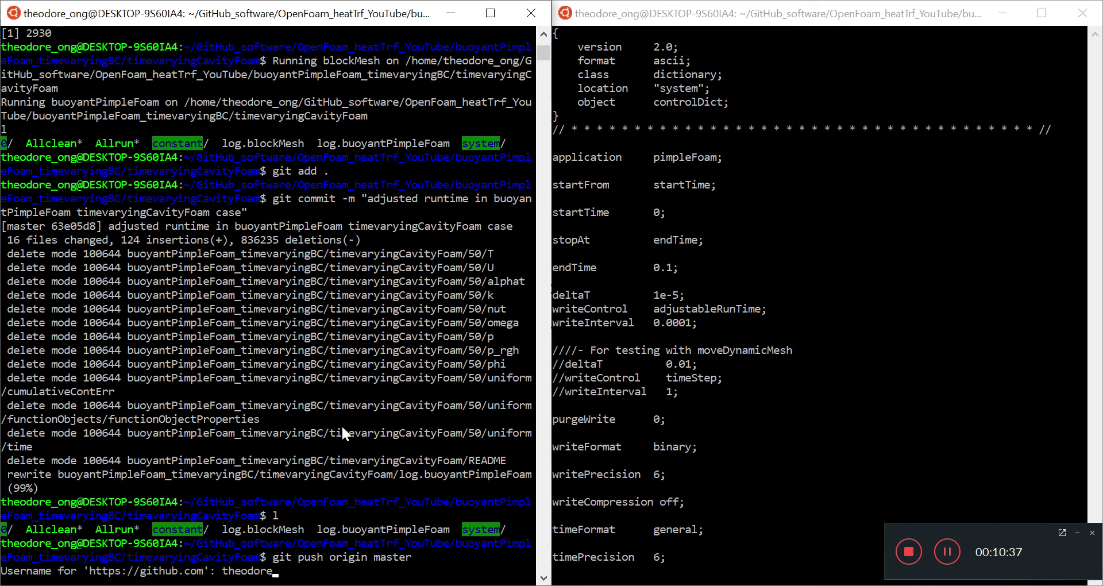
text(OnzGit)
key(Return)
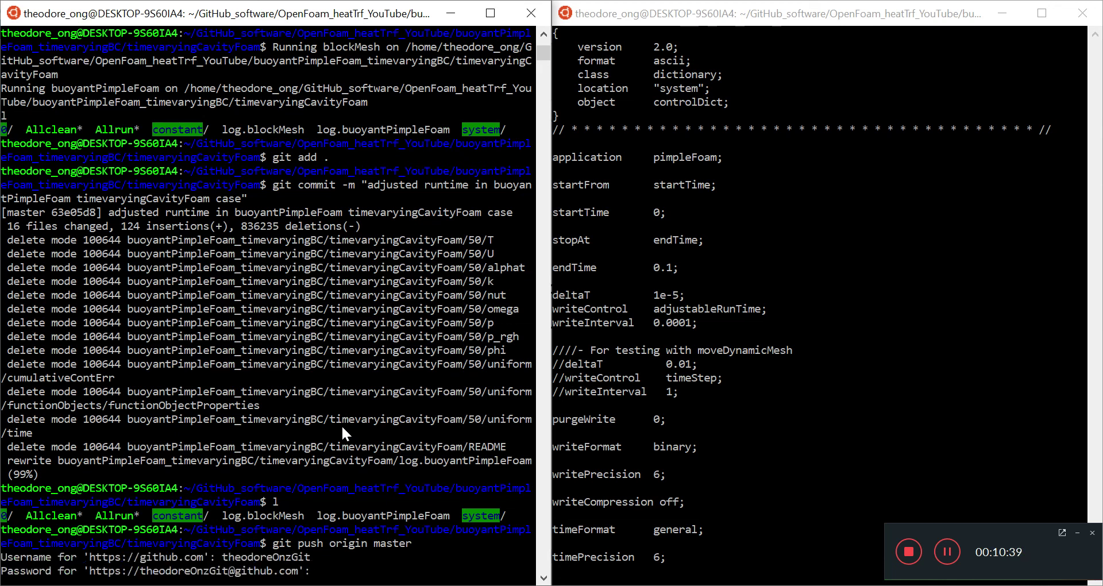
key(Return)
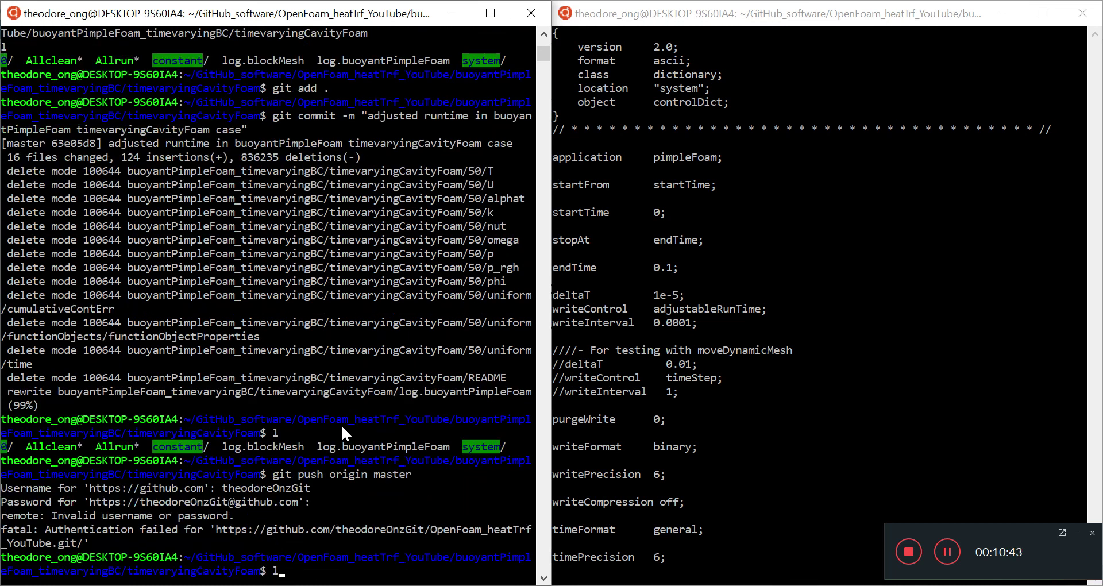
- Retry the push to origin master, re-entering the GitHub username and password
key(Up)
key(Return)
text(theodoreOnzGi)
text(t)
key(Return)
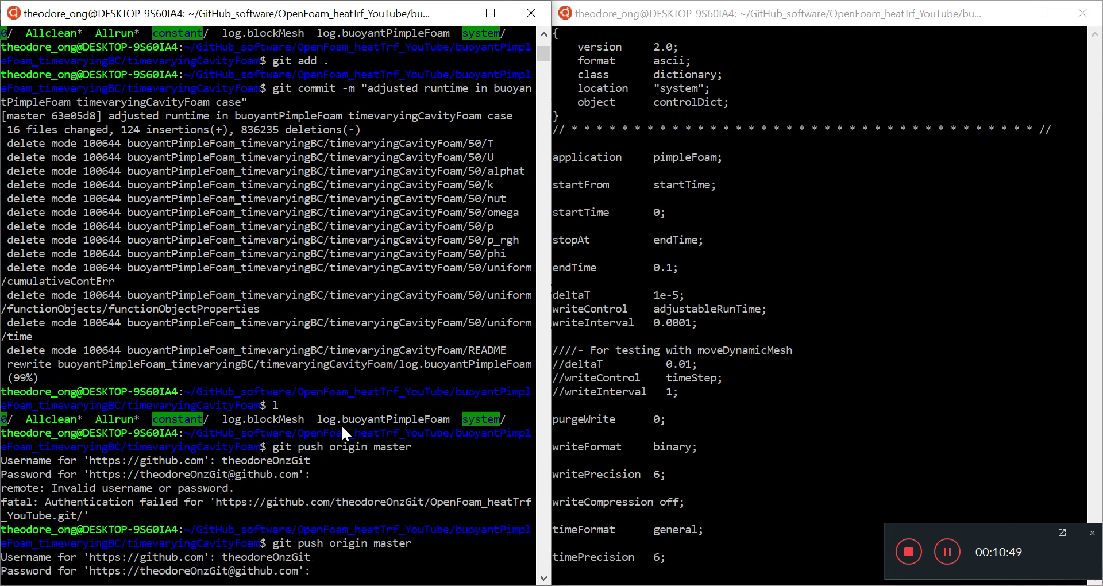
key(Return)
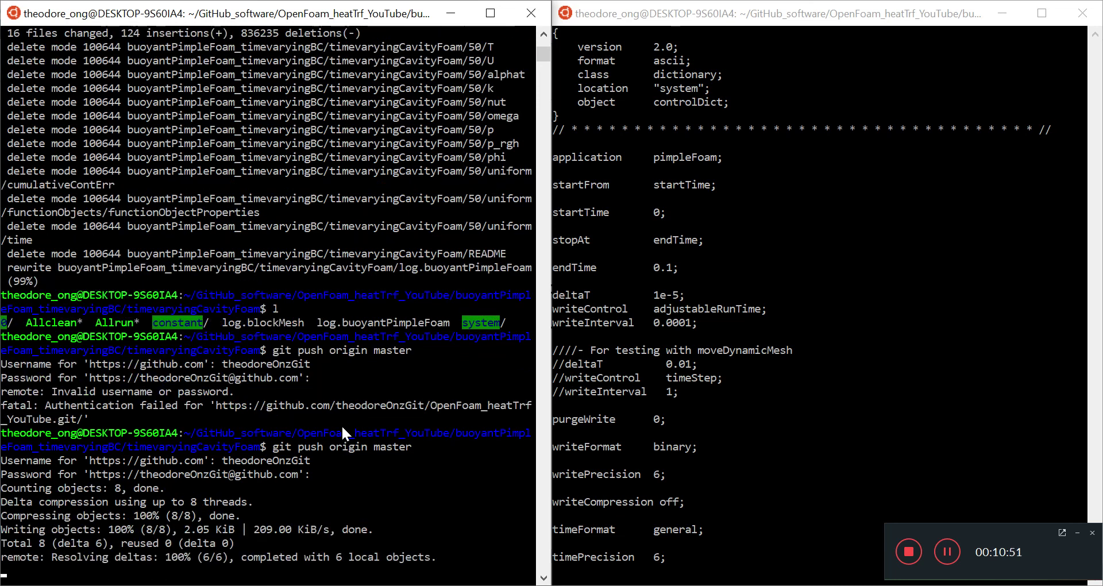
- List the new time directories and open the solver log in vi
text(l)
key(Return)
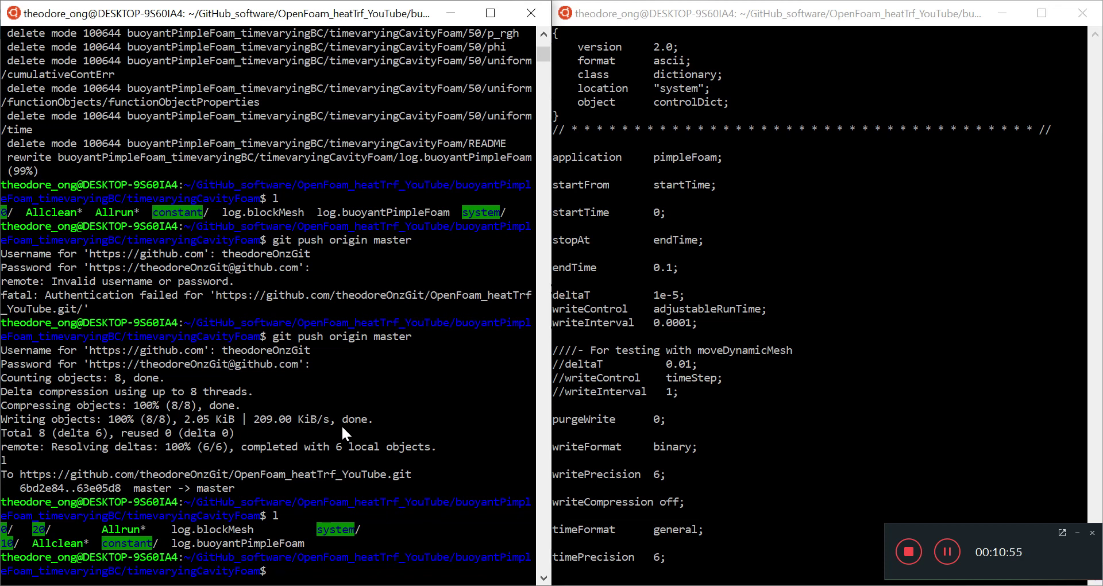
text(vi log.b)
key(Tab)
key(Return)
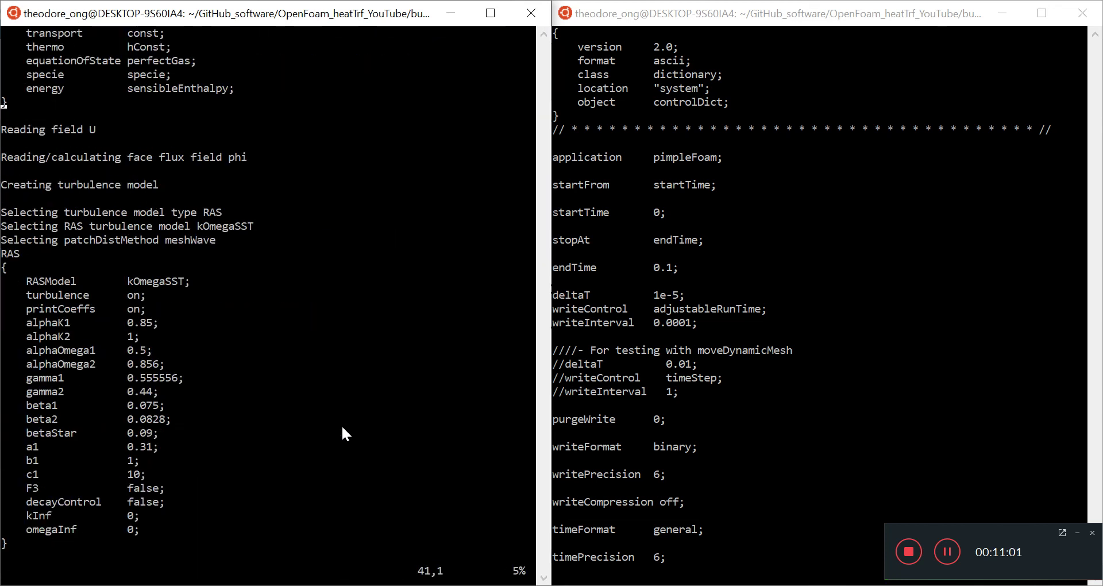
key(ctrl+f)
key(ctrl+f)
key(ctrl+f)
key(ctrl+f)
key(ctrl+f)
key(ctrl+f)
key(ctrl+f)
key(ctrl+f)
key(ctrl+f)
key(ctrl+f)
key(ctrl+f)
key(ctrl+f)
key(ctrl+f)
key(ctrl+f)
key(ctrl+f)
key(ctrl+f)
key(ctrl+f)
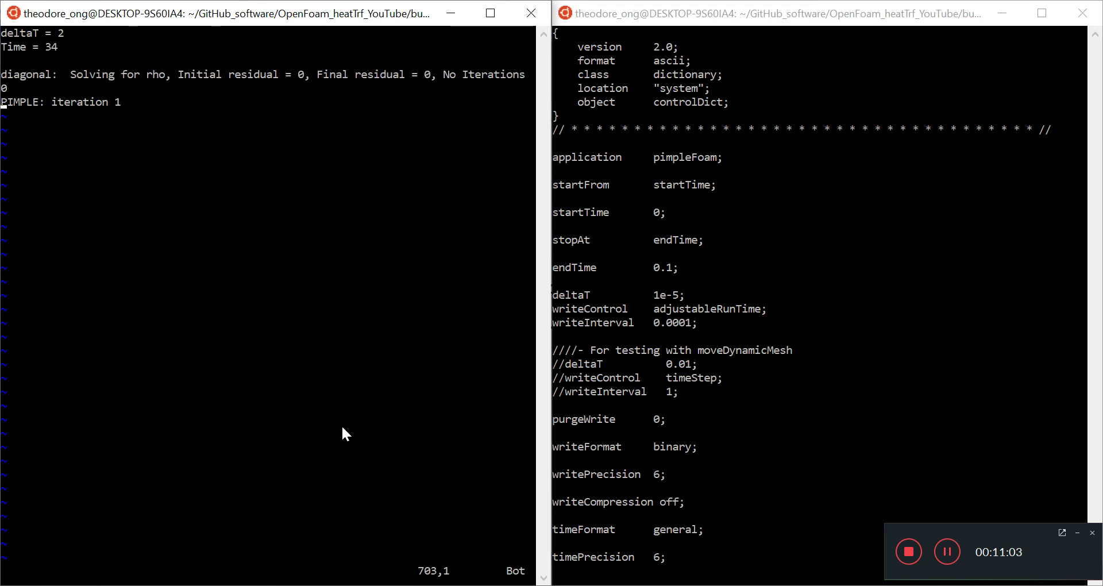
key(ctrl+b)
key(ctrl+f)
key(ctrl+b)
key(j)
key(j)
key(j)
key(j)
key(j)
key(j)
key(j)
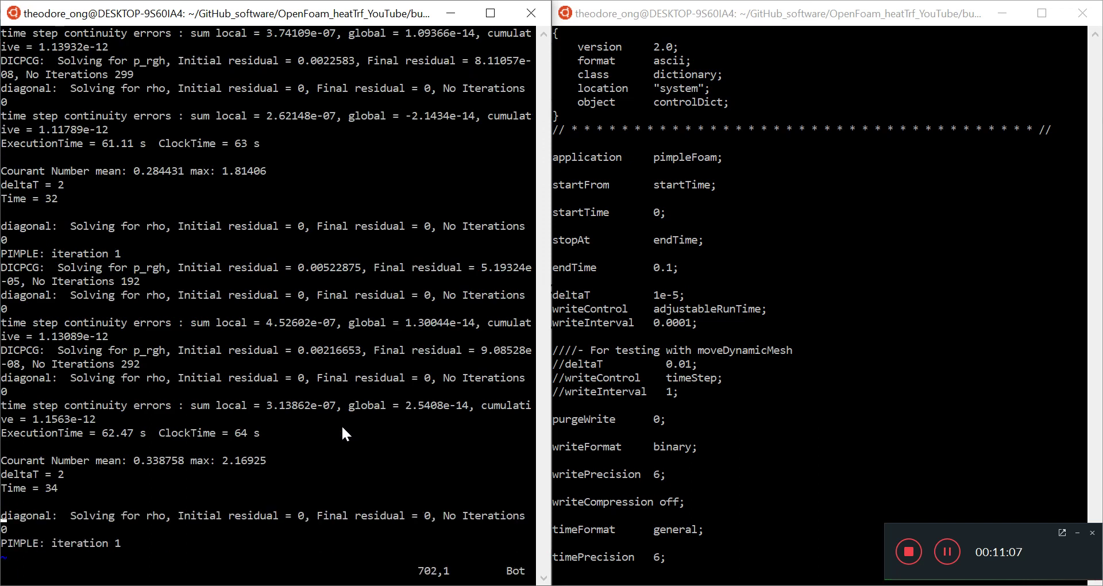
key(k)
key(k)
double_click(238, 461)
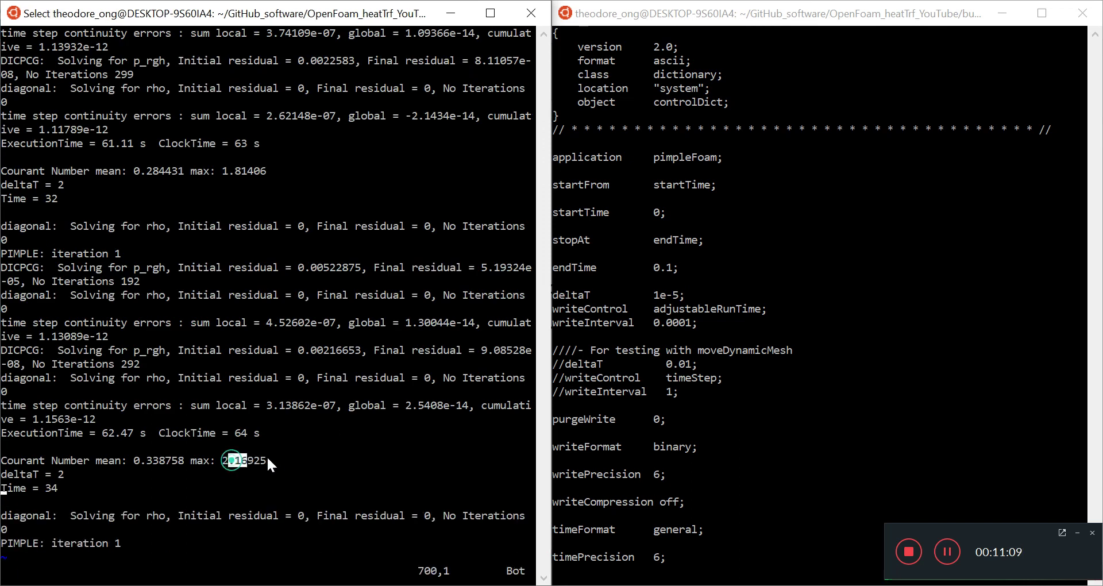
click(330, 419)
key(Escape)
text(:wq)
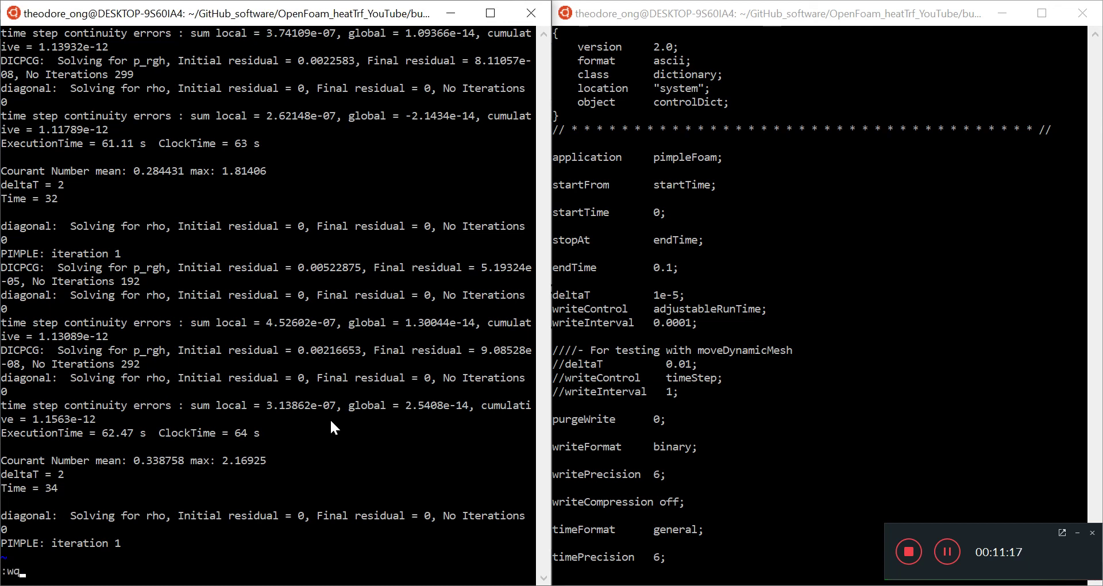
key(Return)
text(n)
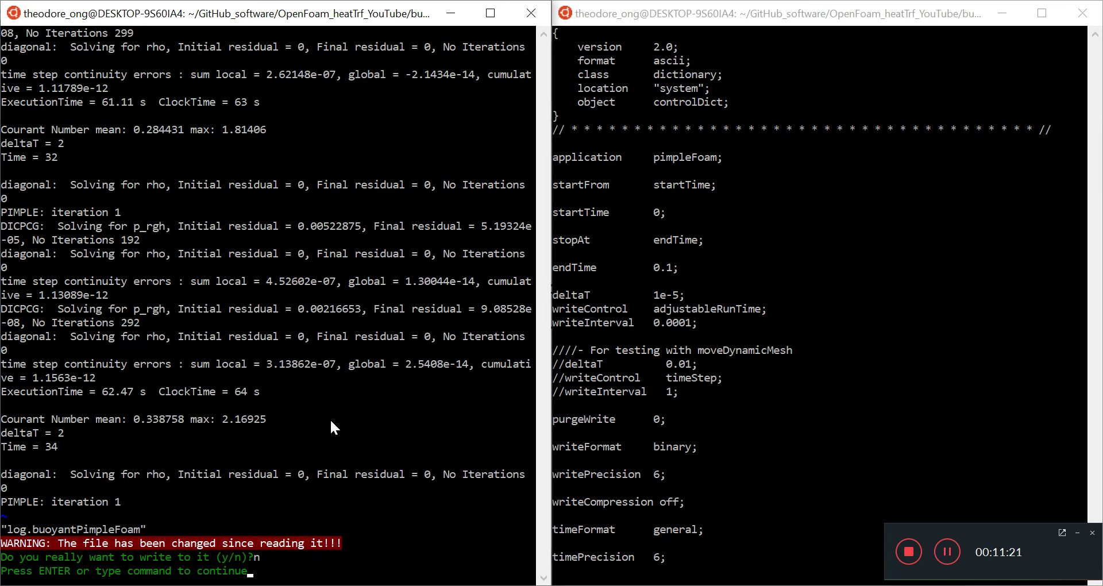
text(:q!)
key(Return)
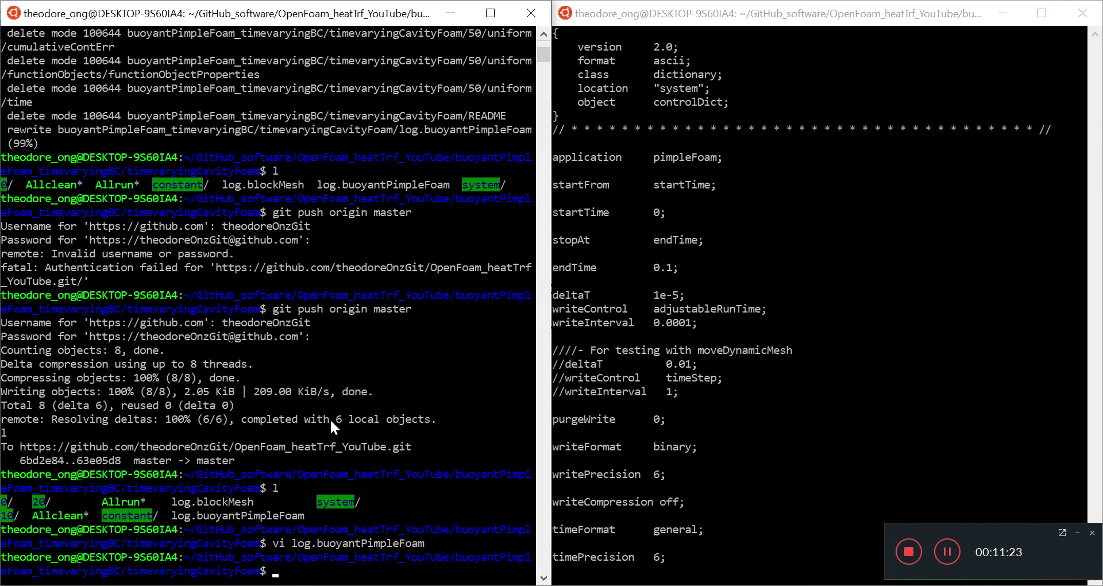